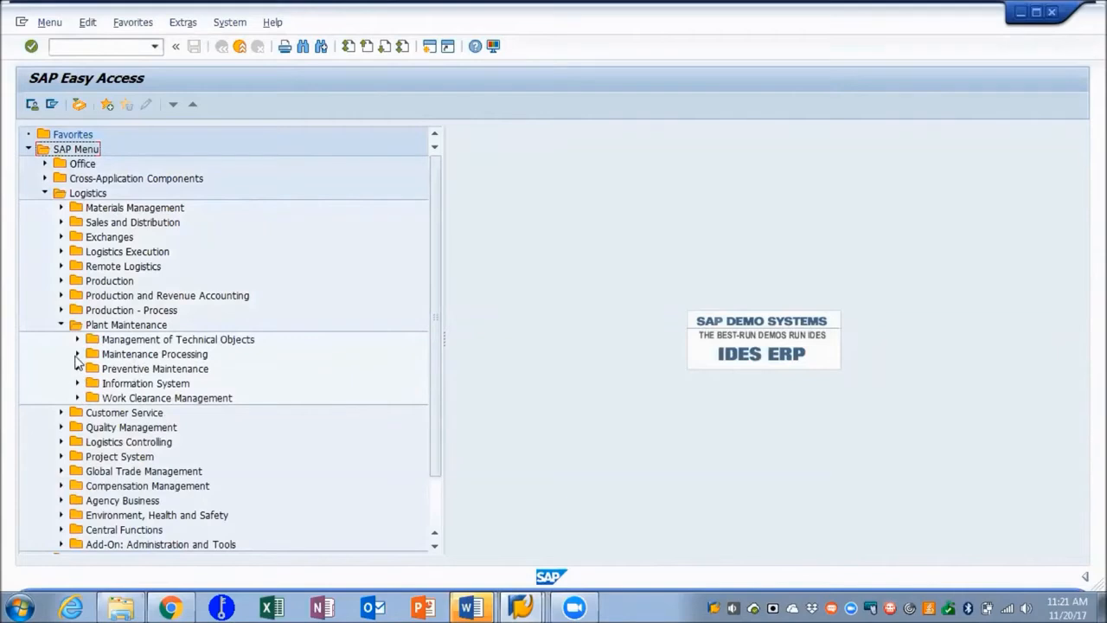
# Expand the Order and Notification folders under Maintenance Processing in the Plant Maintenance menu
pyautogui.click(93, 383)
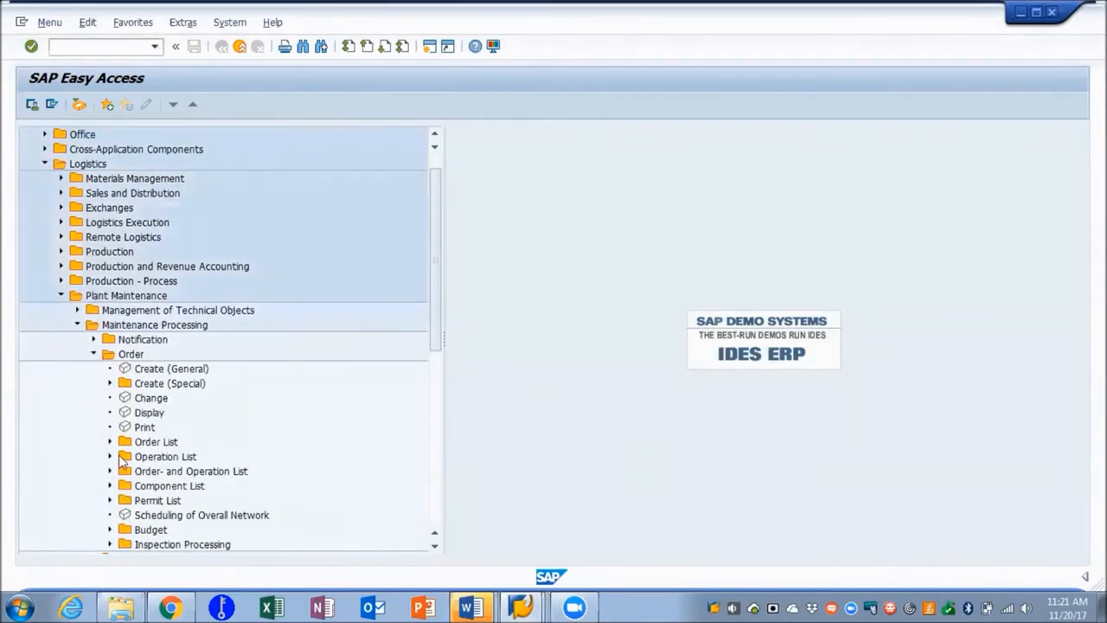
pyautogui.click(92, 339)
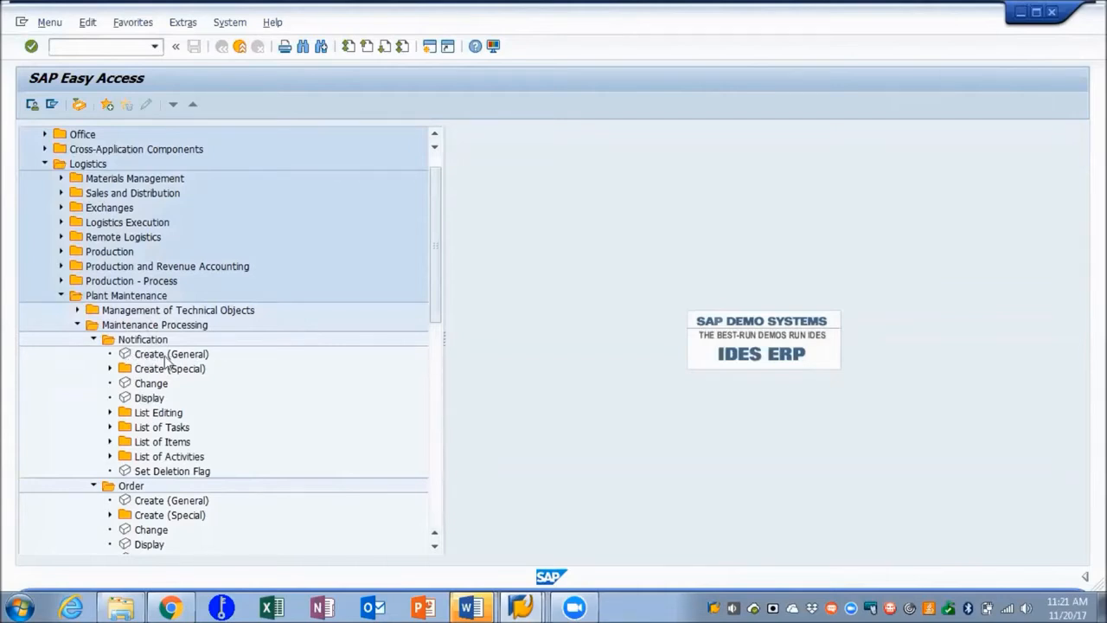
# Turn on Display Technical Names in the SAP Easy Access settings
pyautogui.click(182, 23)
pyautogui.click(204, 81)
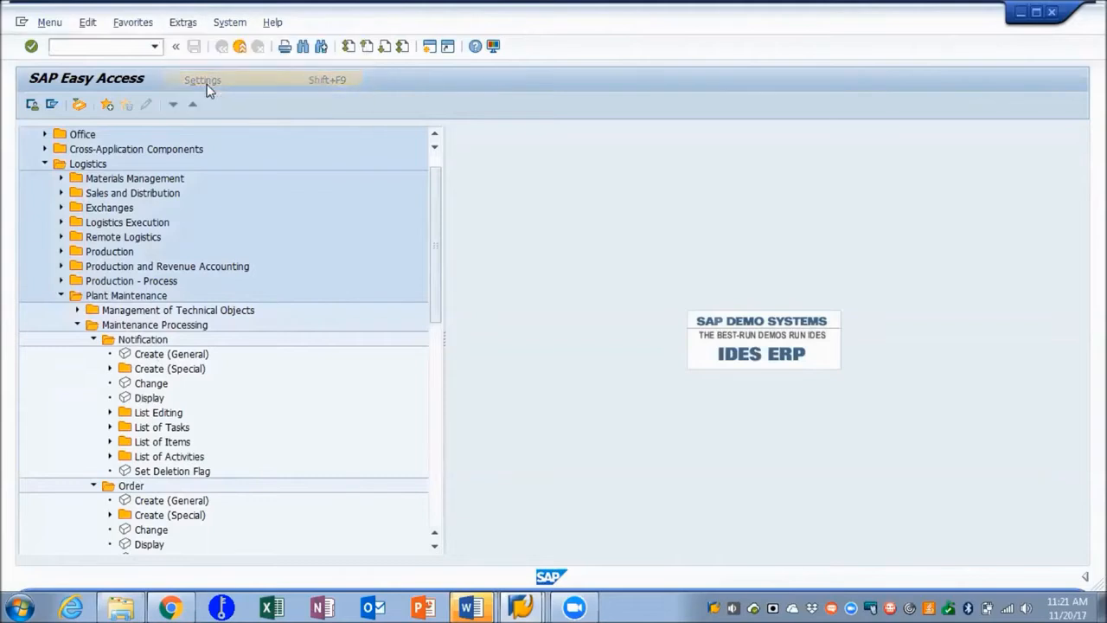
pyautogui.click(76, 272)
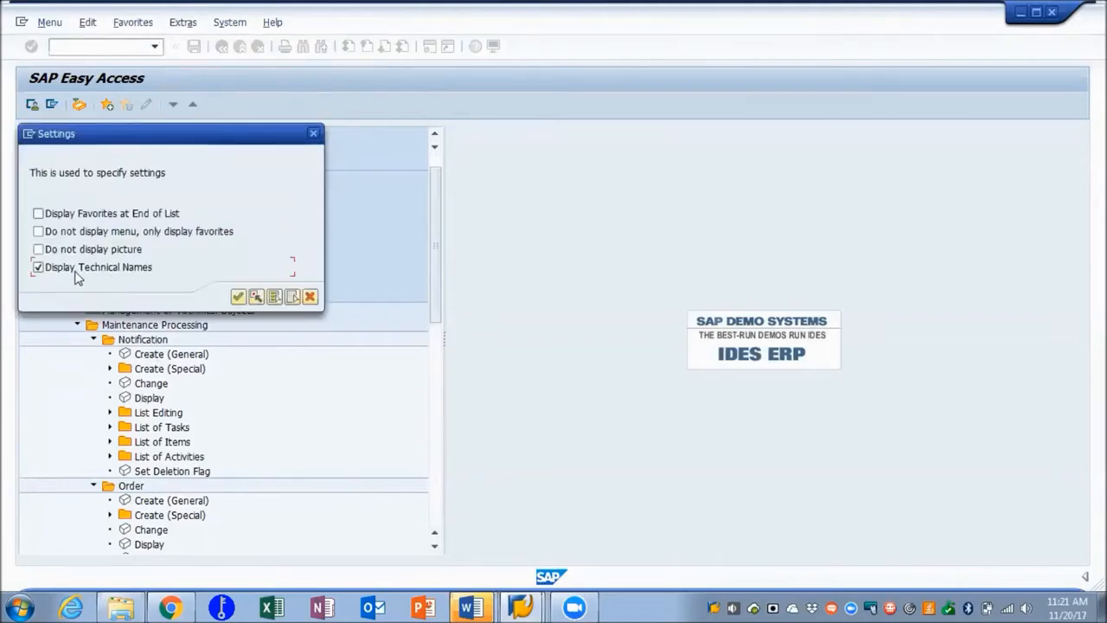
pyautogui.click(239, 296)
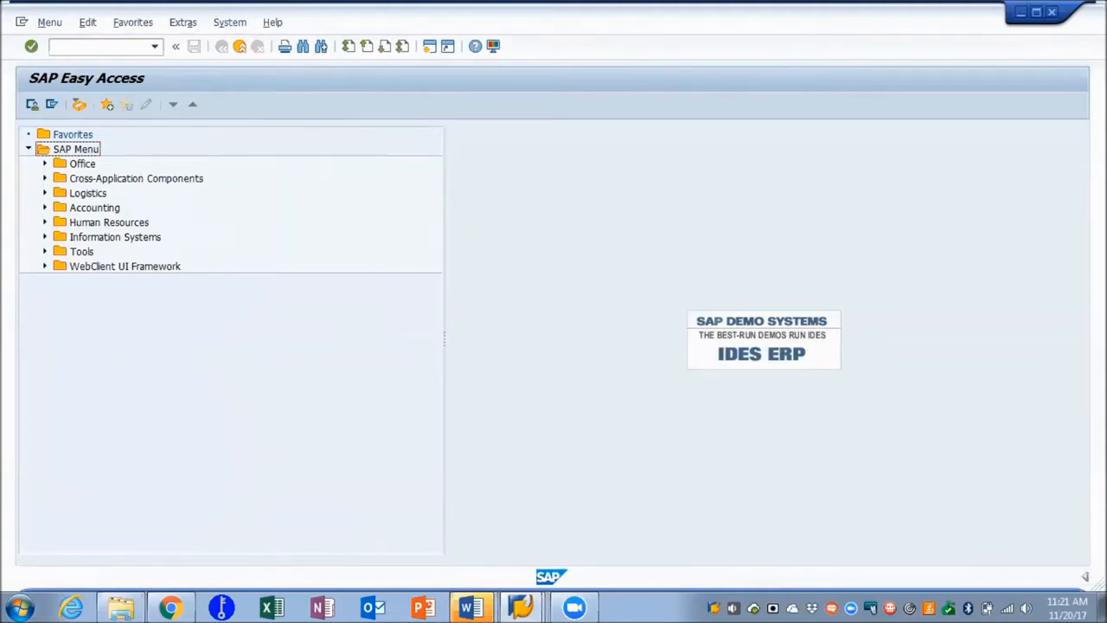
# Expand the status bar, toggle the overwrite mode on and back to insert, and set the system information display to Transaction
pyautogui.click(1084, 576)
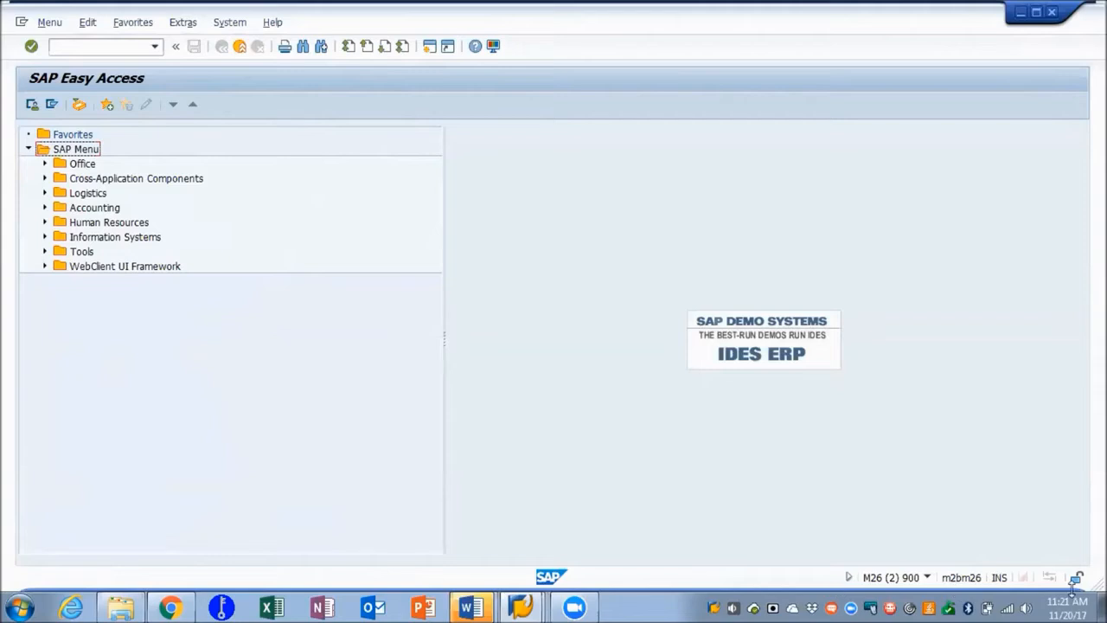
pyautogui.click(1000, 578)
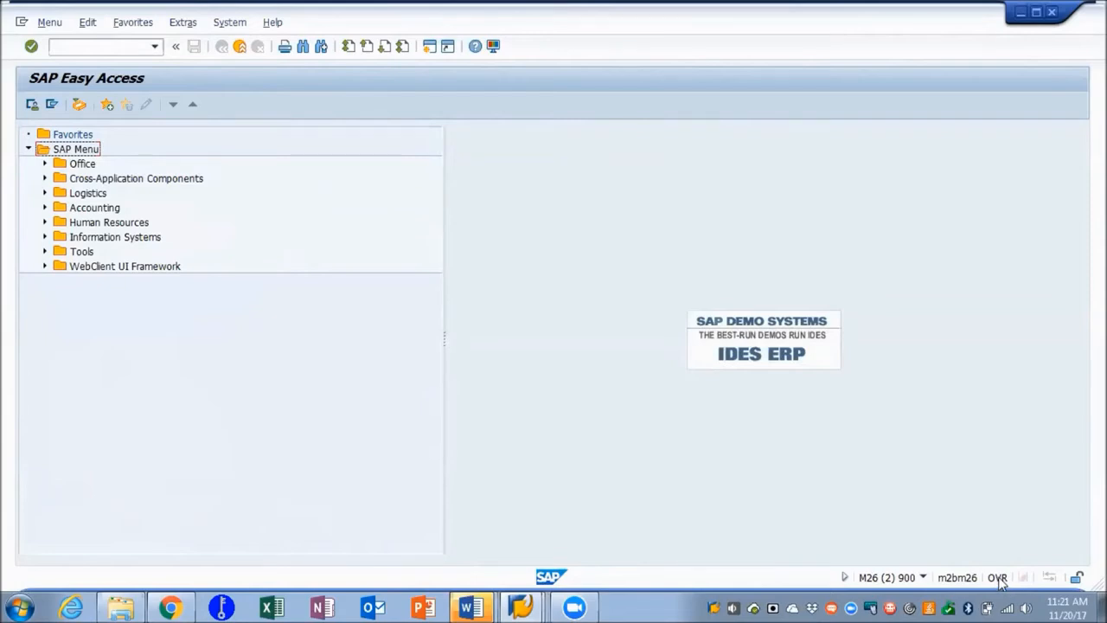
pyautogui.click(1003, 579)
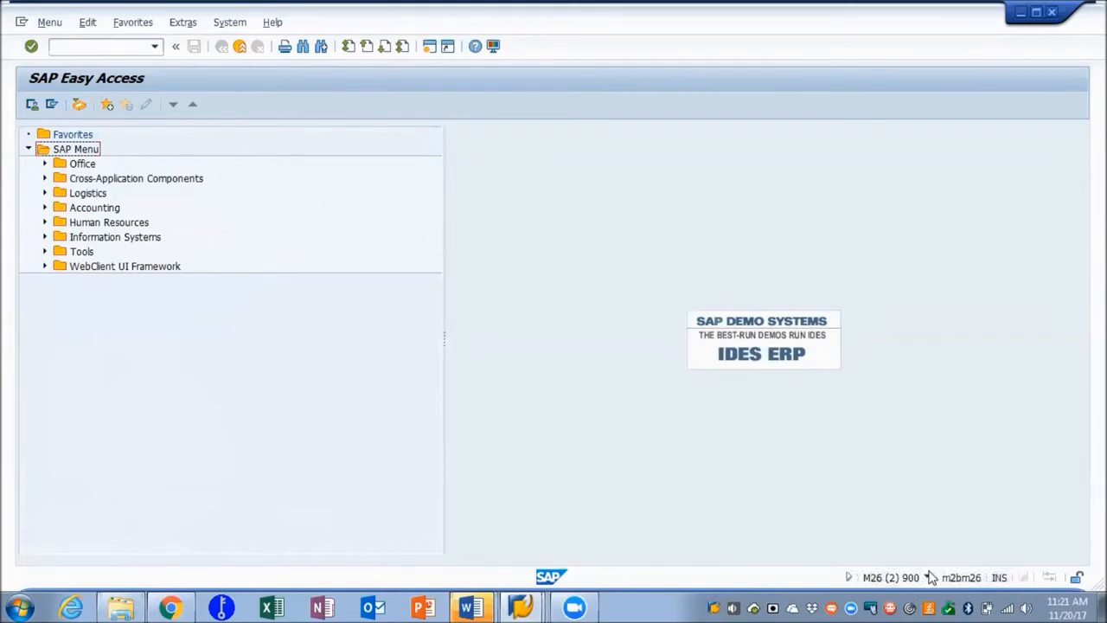
pyautogui.click(926, 578)
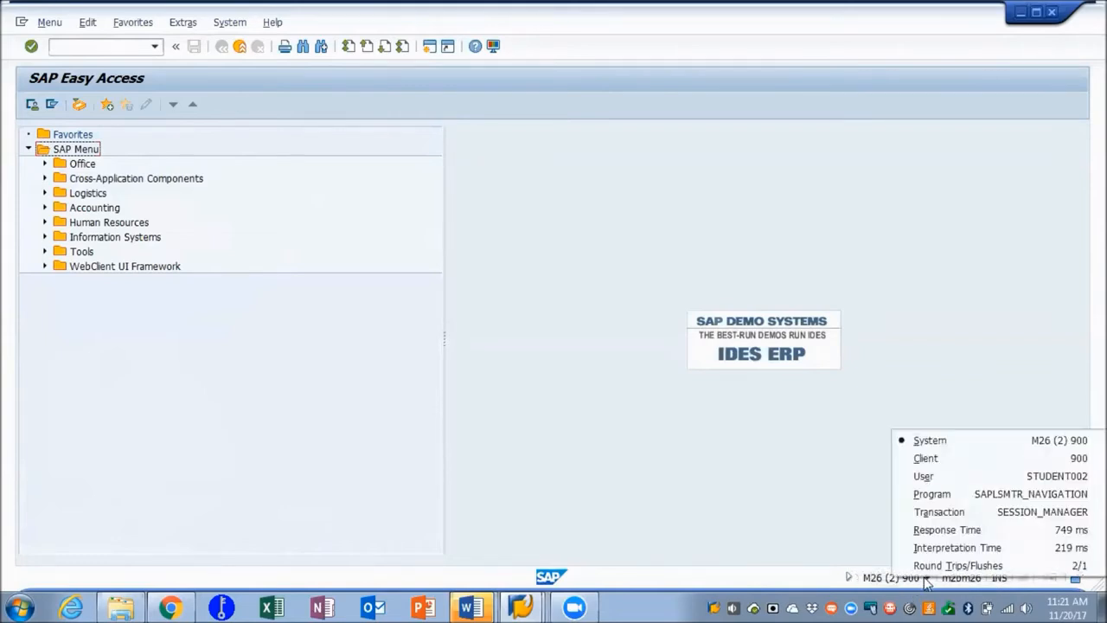
pyautogui.click(937, 513)
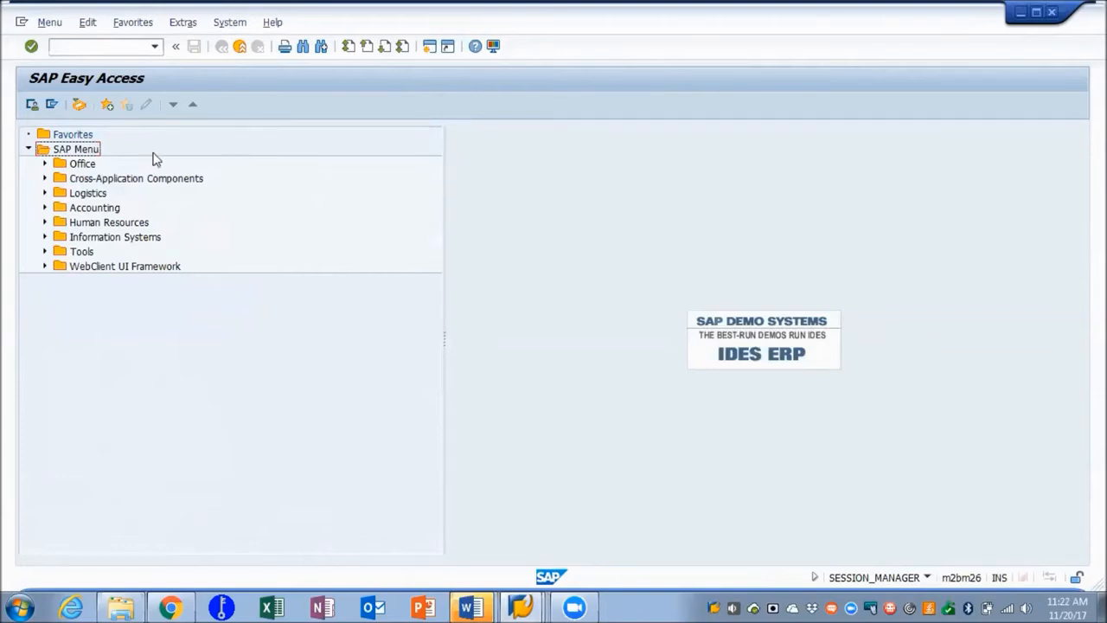
# Upload the favorites file Faves_Planners.txt from the PC and allow access to it
pyautogui.click(134, 22)
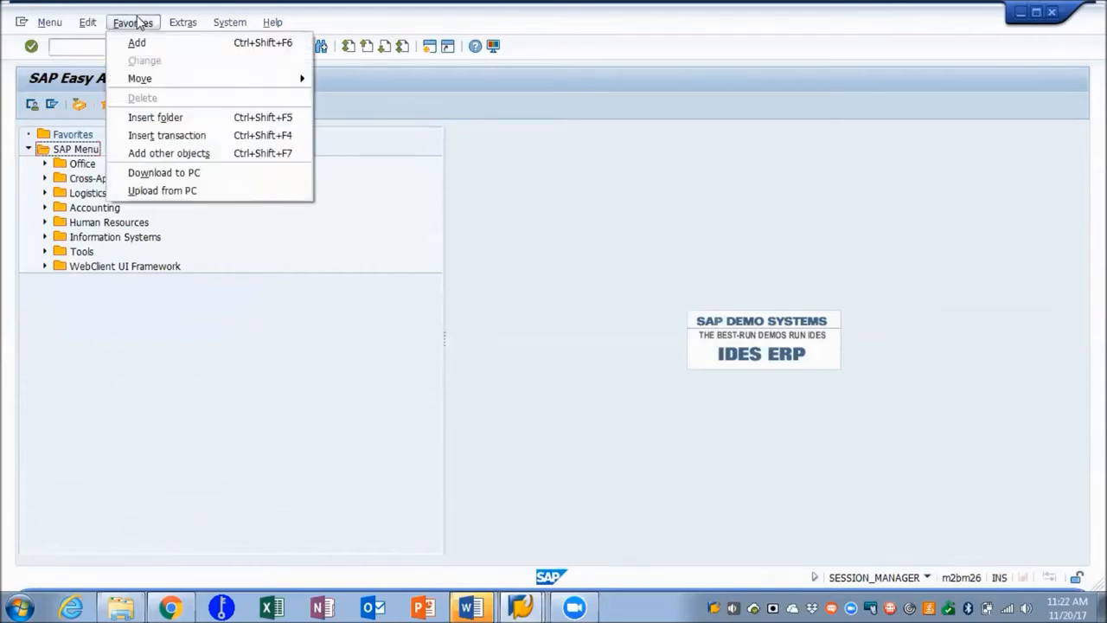
pyautogui.click(170, 192)
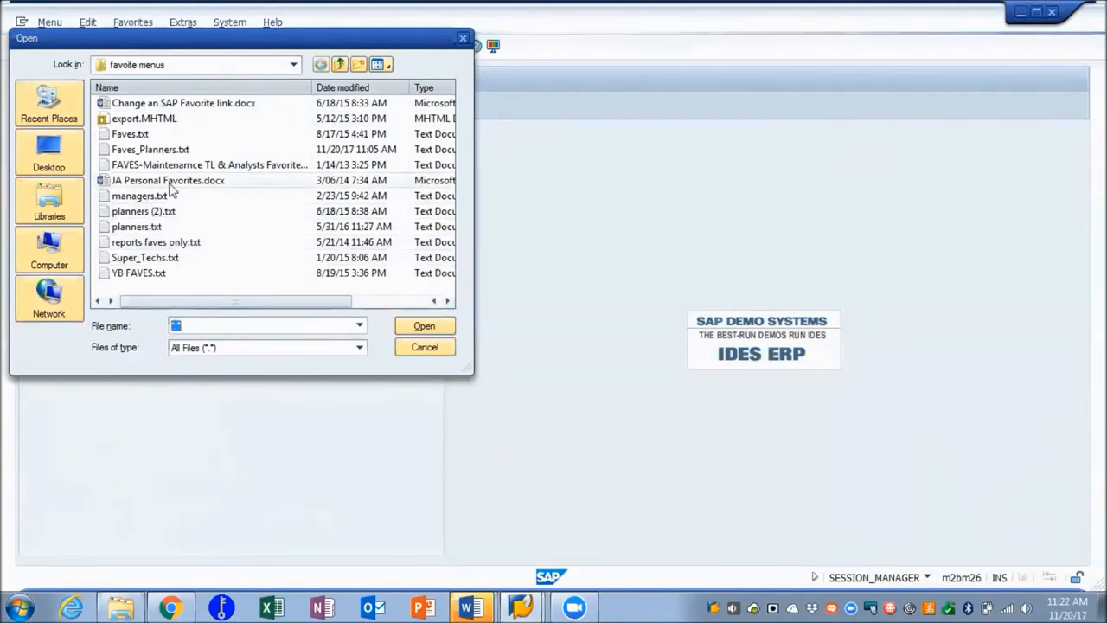
pyautogui.doubleClick(130, 152)
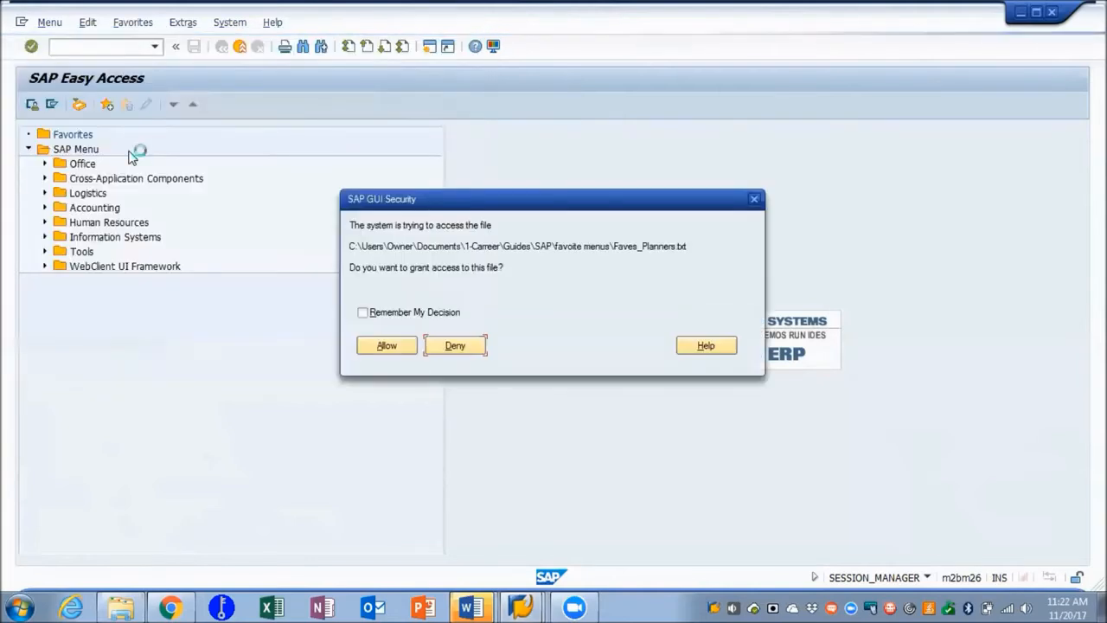
pyautogui.click(388, 353)
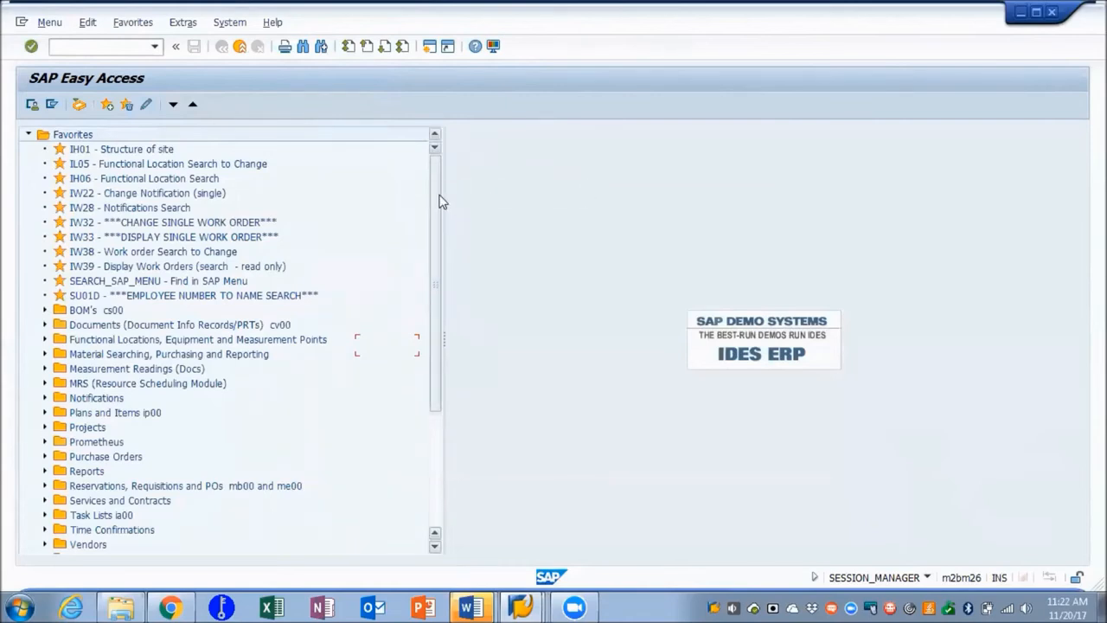
# Look through the imported favorites, including the Notifications folder, and collapse the Favorites list
pyautogui.moveTo(435, 195)
pyautogui.mouseDown()
pyautogui.moveTo(437, 326)
pyautogui.moveTo(435, 180)
pyautogui.mouseUp()
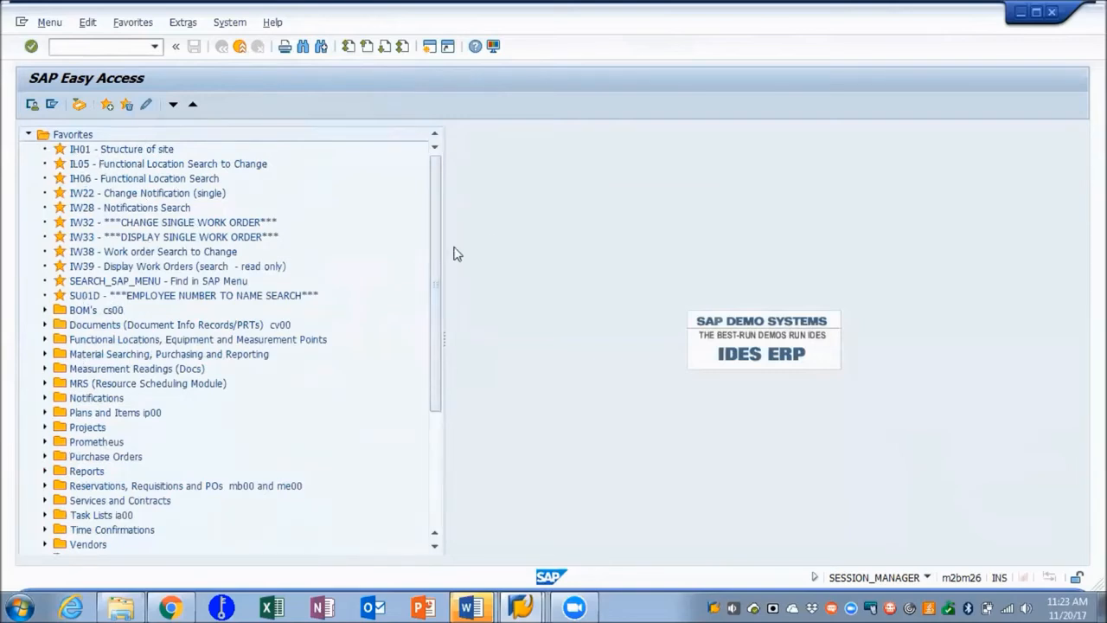
pyautogui.moveTo(437, 260); pyautogui.dragTo(438, 324)
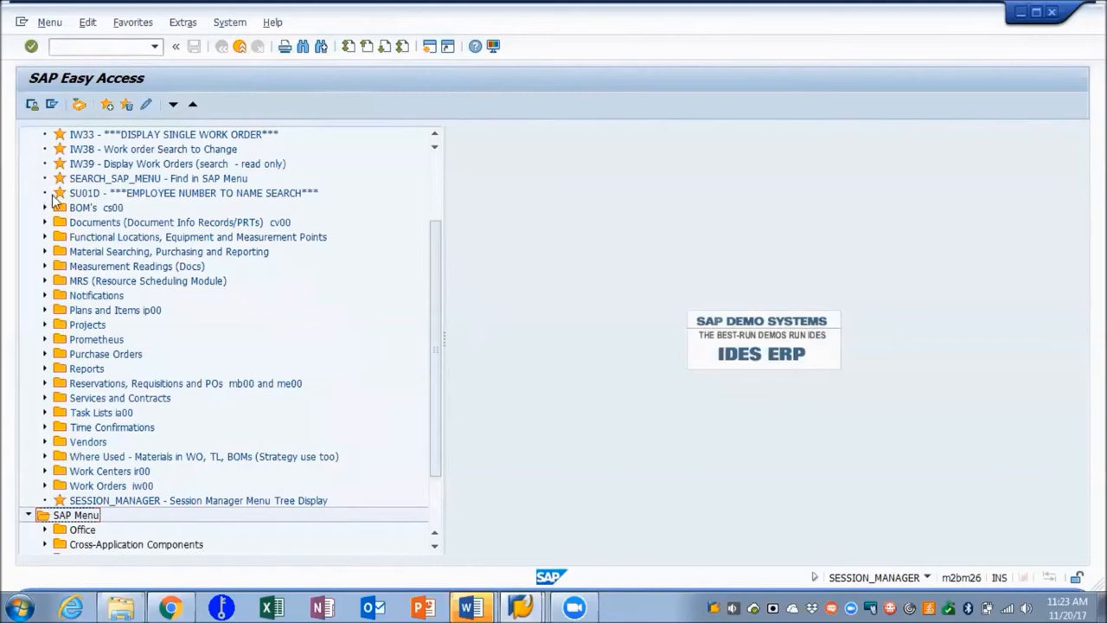
pyautogui.click(43, 295)
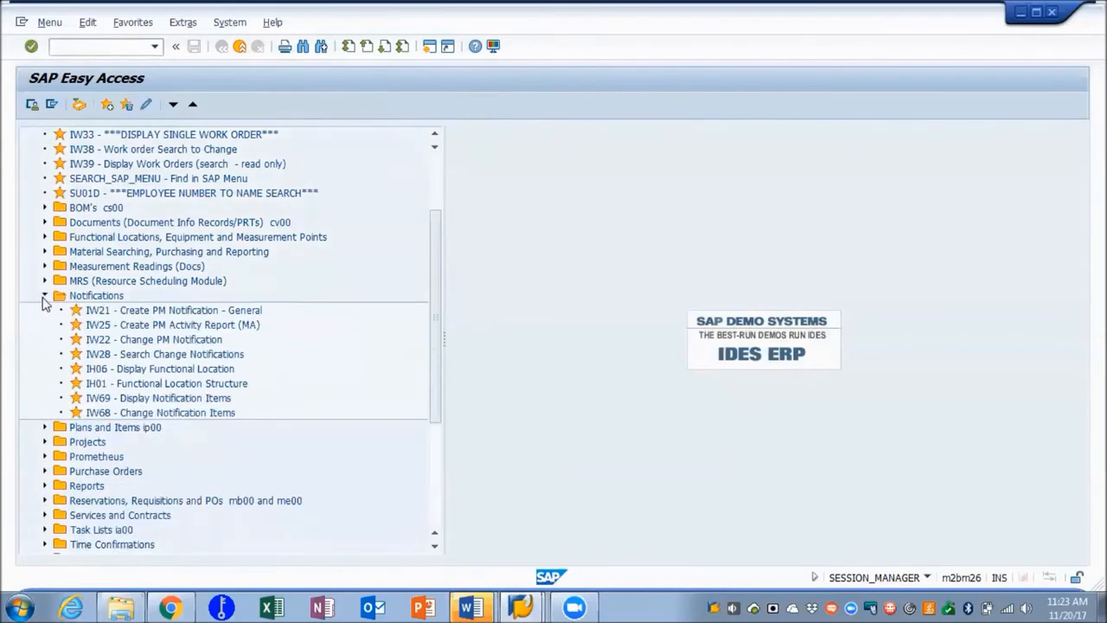
pyautogui.click(45, 295)
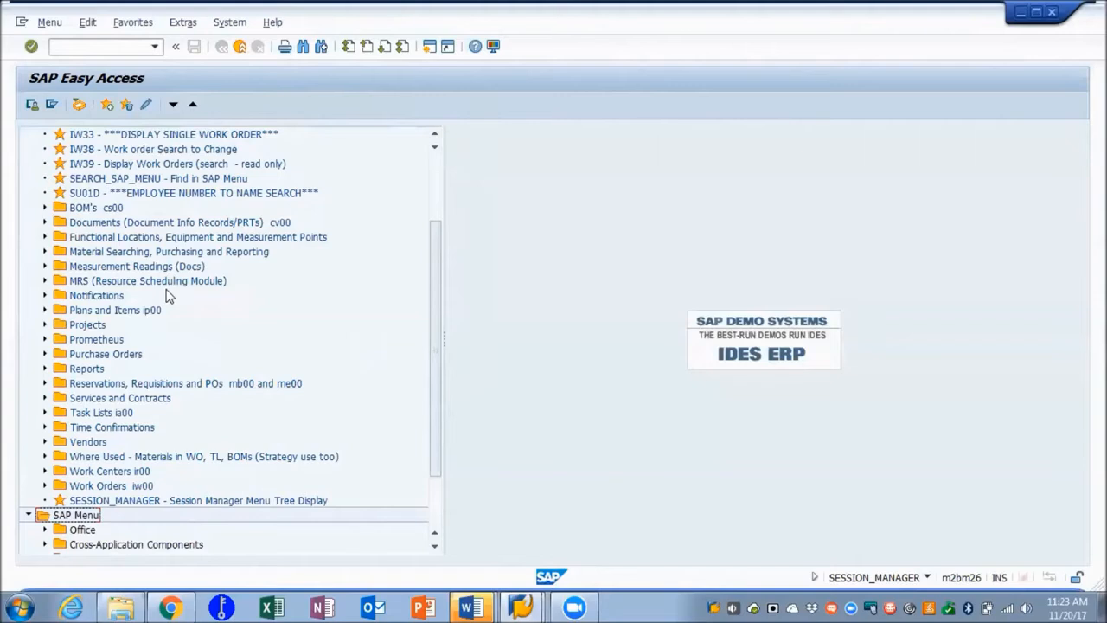
pyautogui.scroll(3, 169, 296)
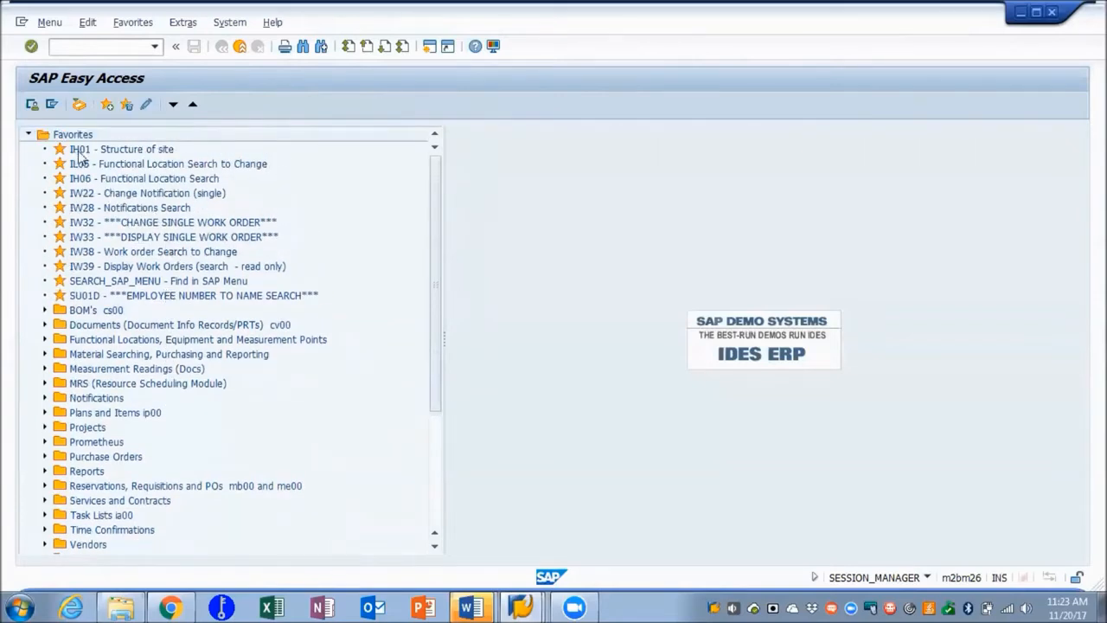
pyautogui.click(29, 135)
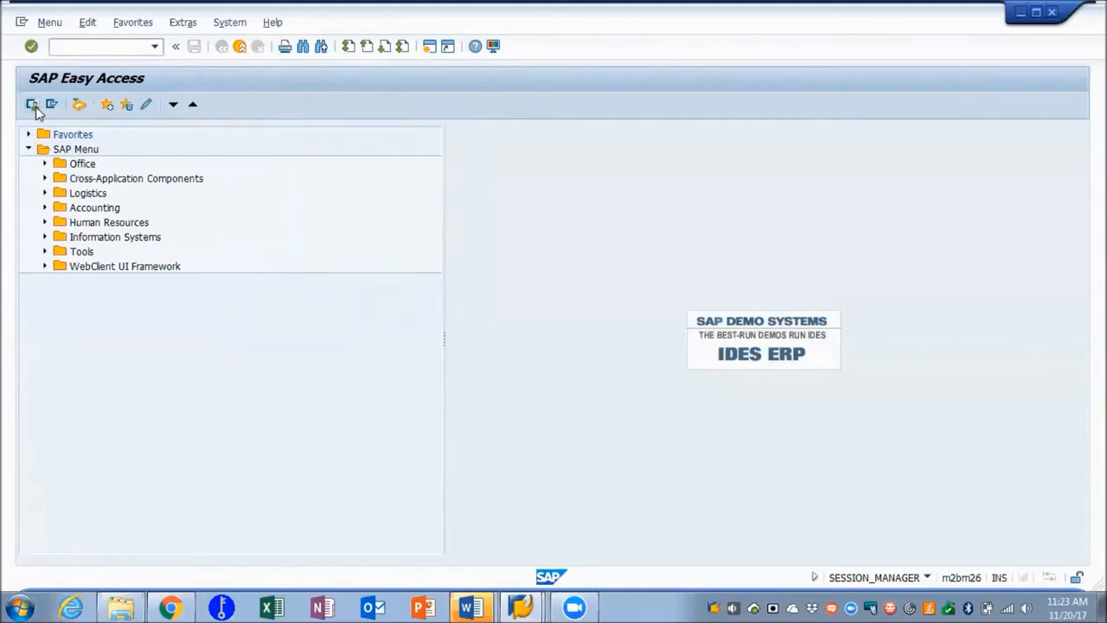
# View the user menu with Favorites collapsed, and return to the SAP menu with Favorites collapsed
pyautogui.click(32, 104)
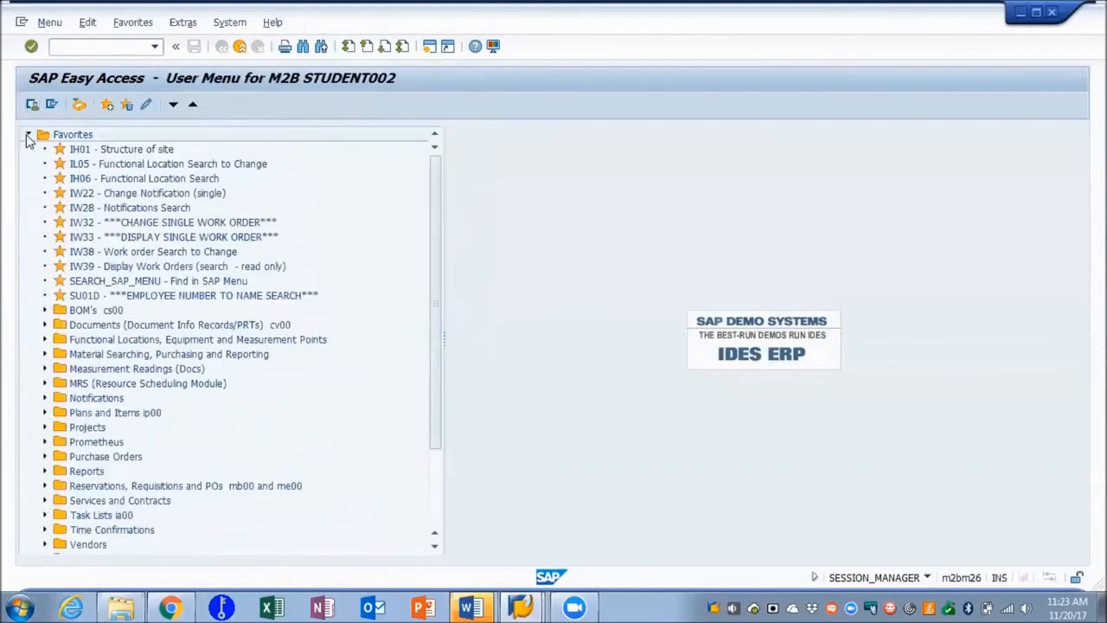
pyautogui.click(29, 136)
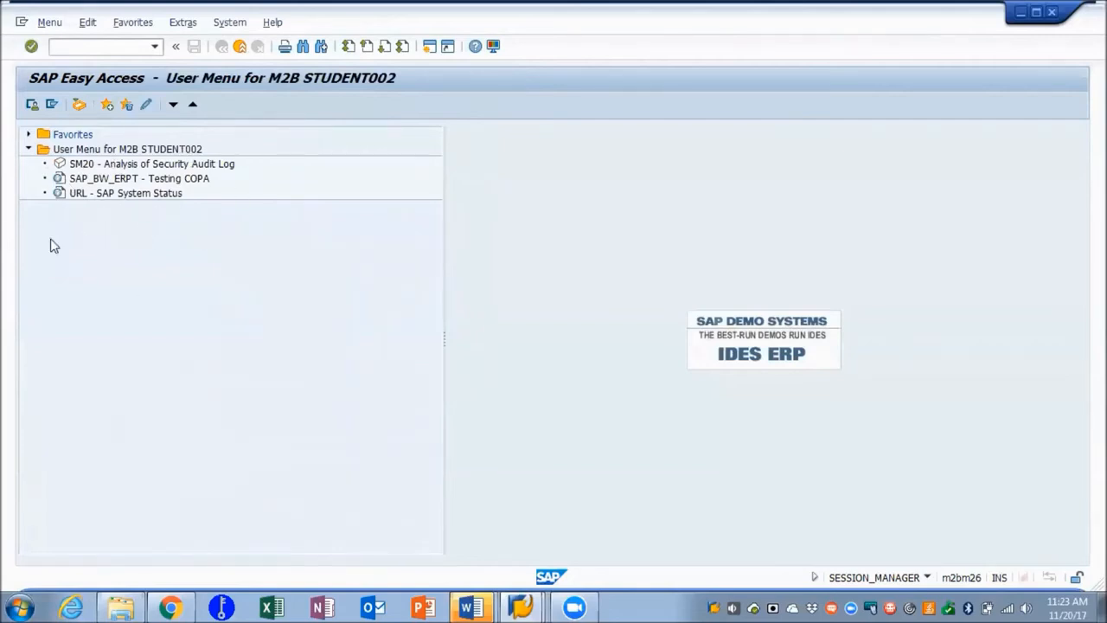
pyautogui.click(52, 104)
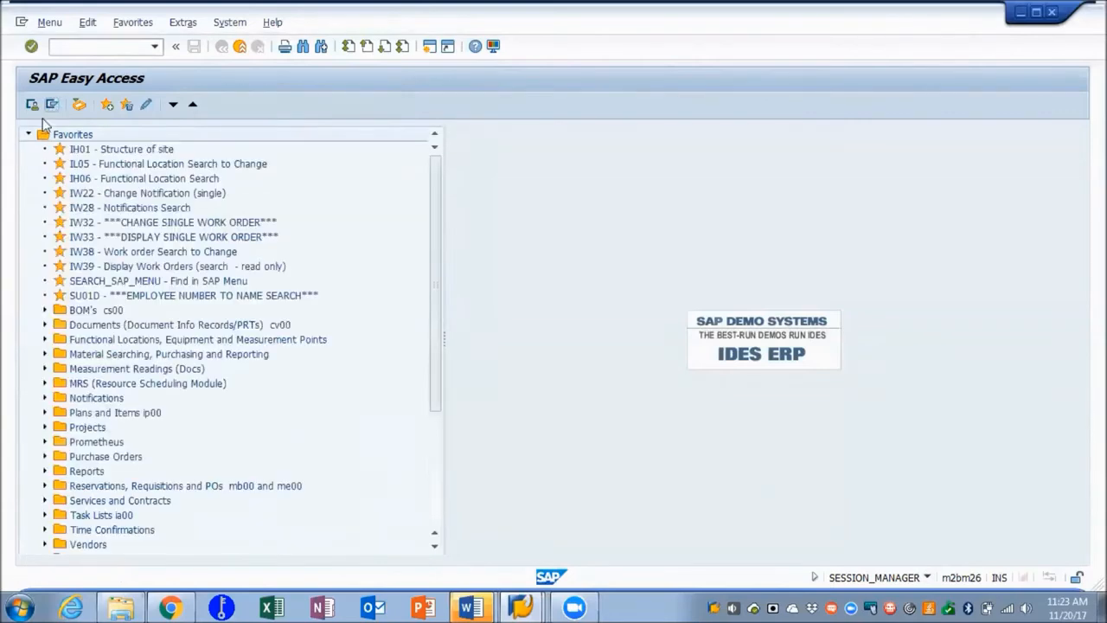
pyautogui.click(28, 134)
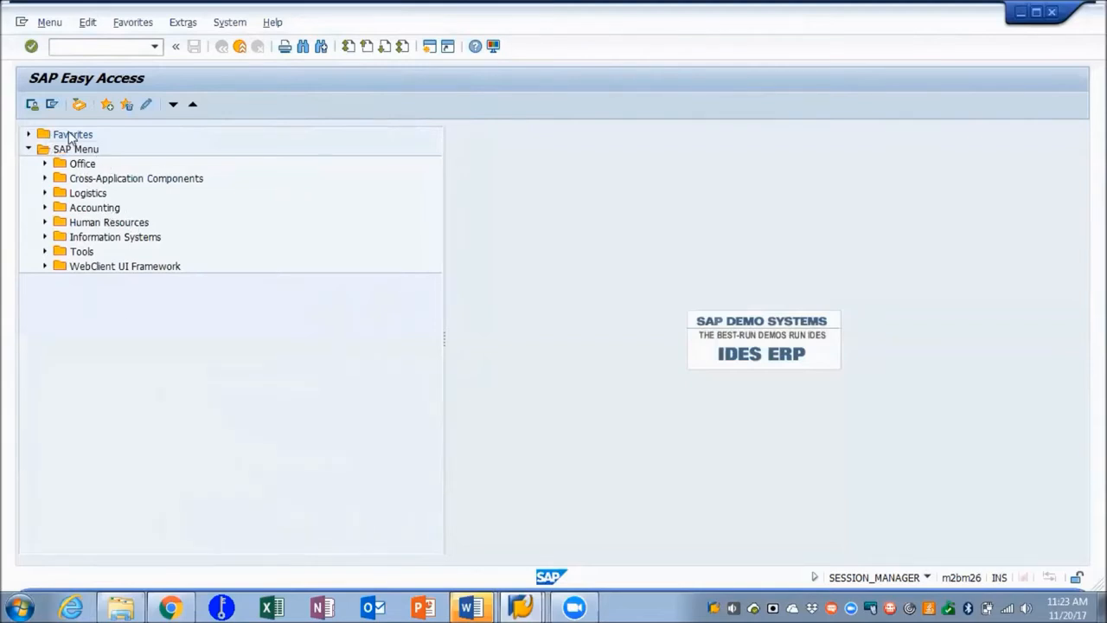
pyautogui.click(29, 134)
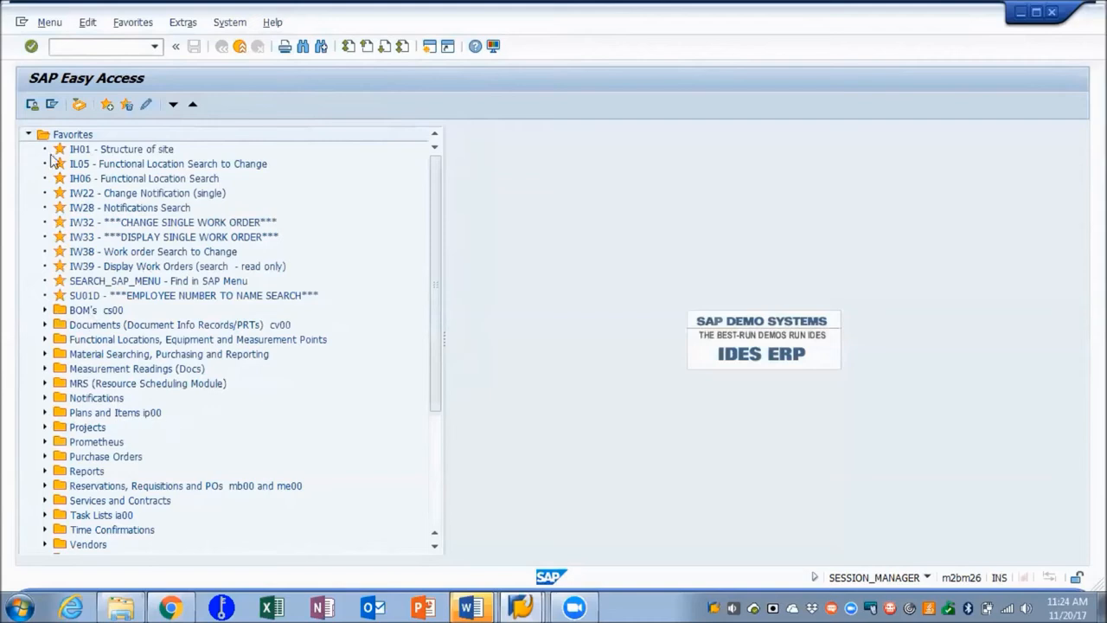
pyautogui.click(28, 134)
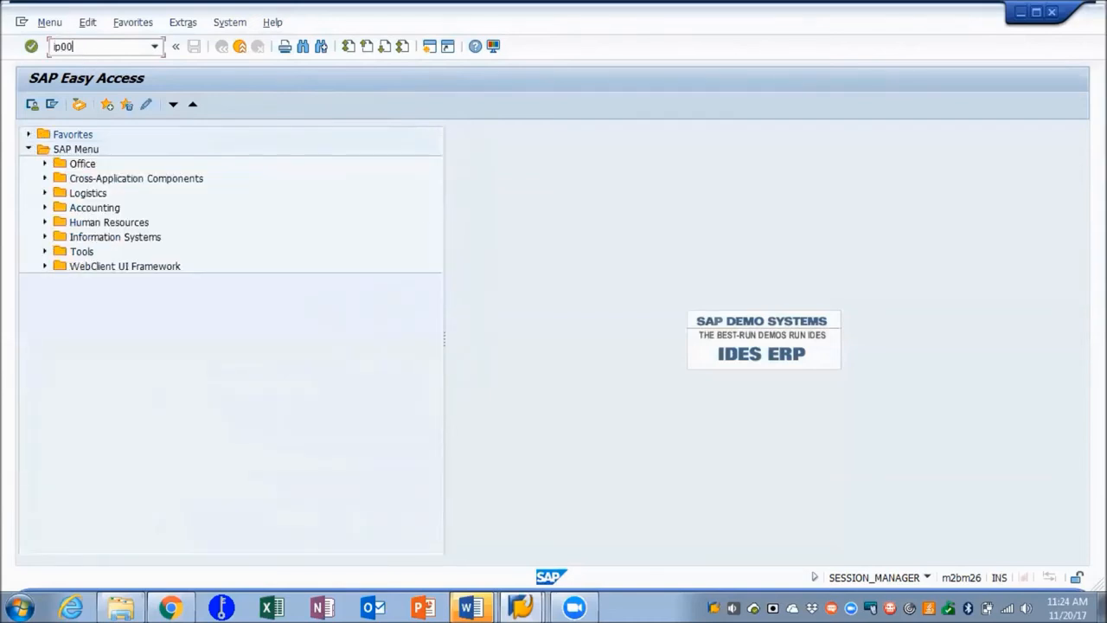
# Open the ip00 Maintenance Planning area menu and expand Maintenance Plans, Scheduling for Maintenance Plans and Maintenance Strategies with Favorites collapsed
pyautogui.press('Return')
pyautogui.click(29, 134)
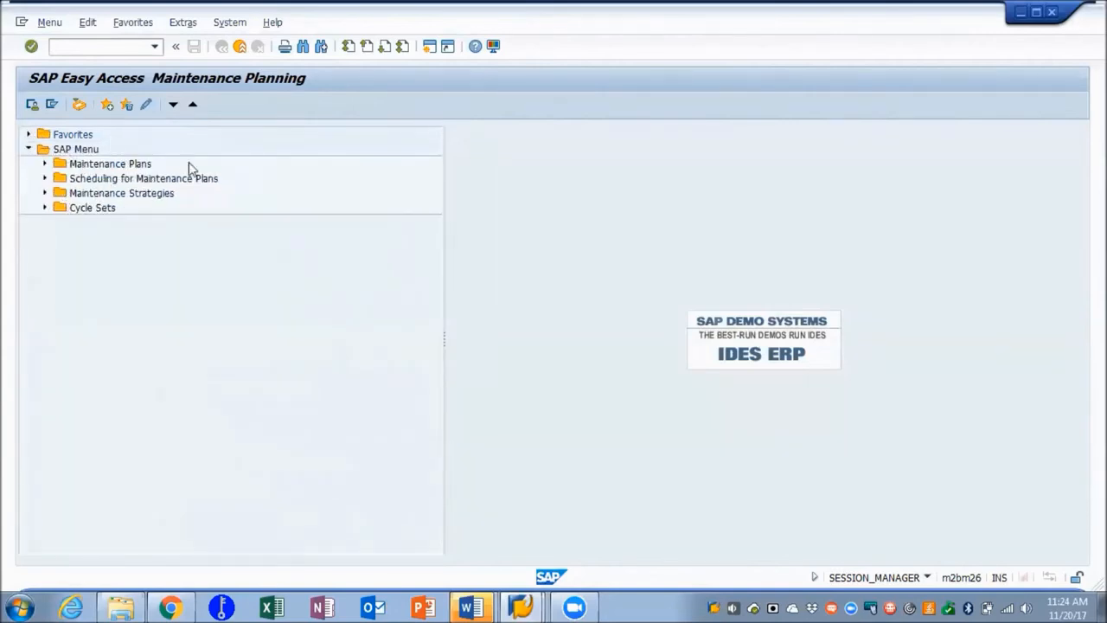
pyautogui.click(45, 164)
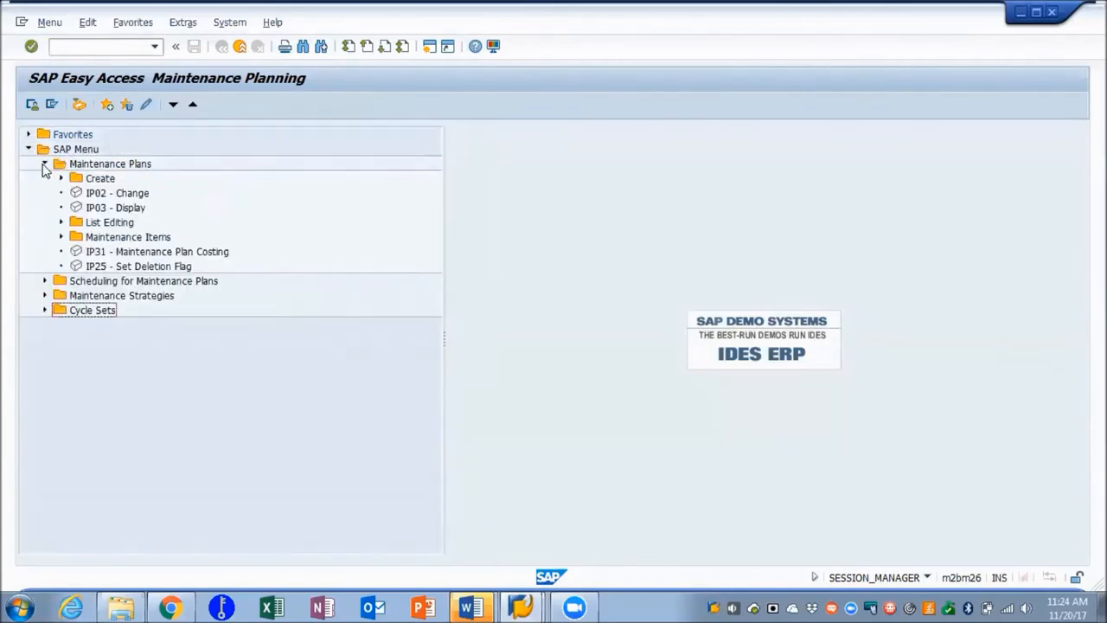
pyautogui.click(45, 281)
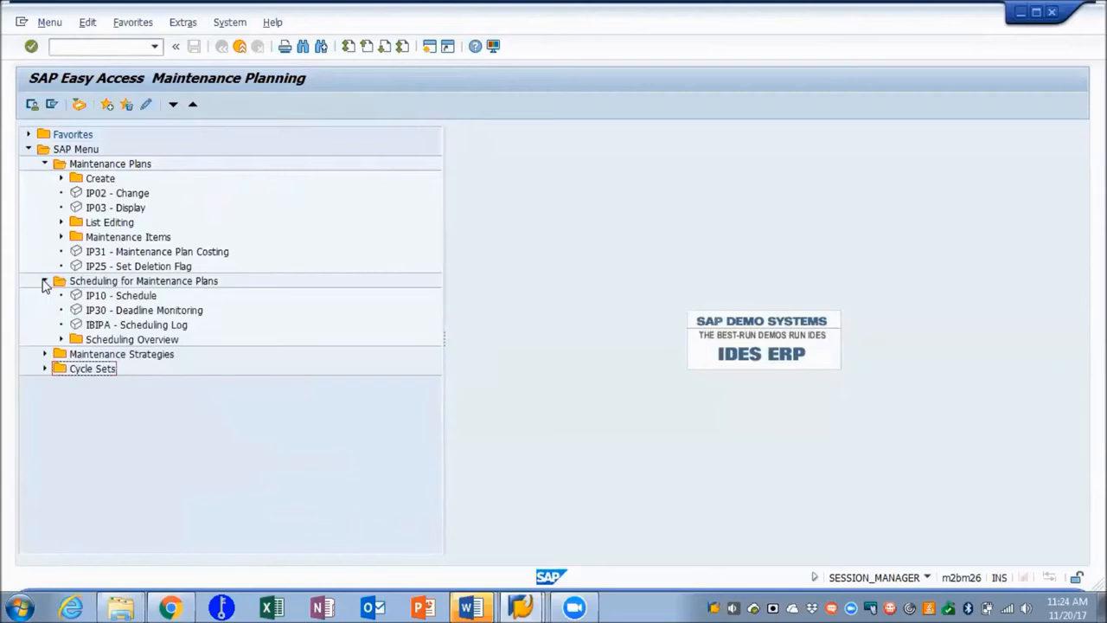
pyautogui.click(45, 354)
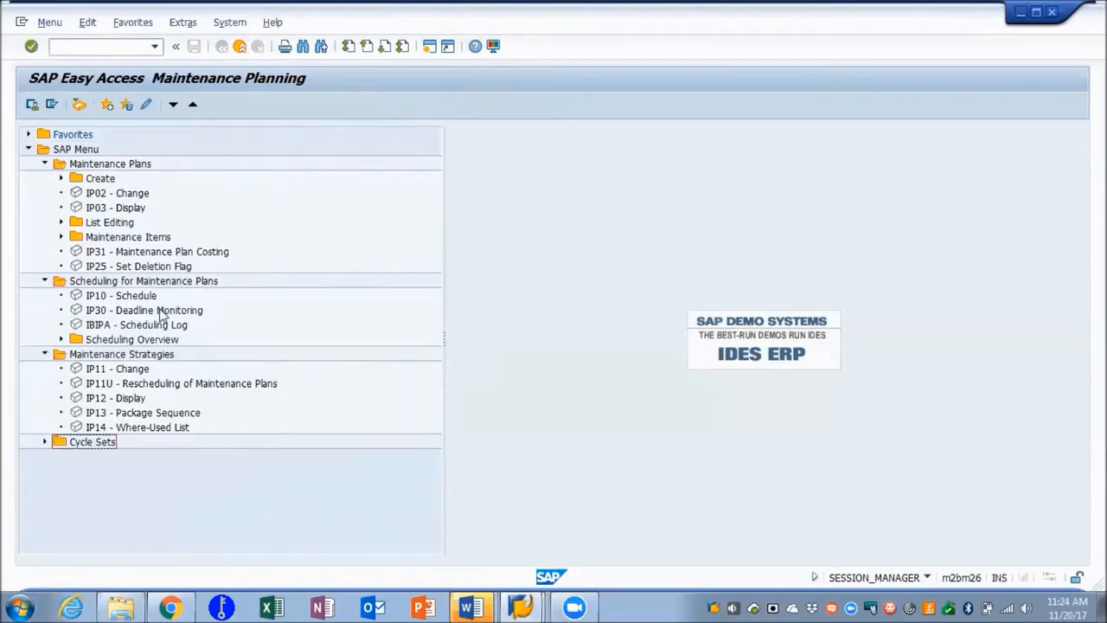
# Return to the SAP menu, open the cs00 Bills of Material area menu, and expand its Bill of Material and Extras folders
pyautogui.click(52, 103)
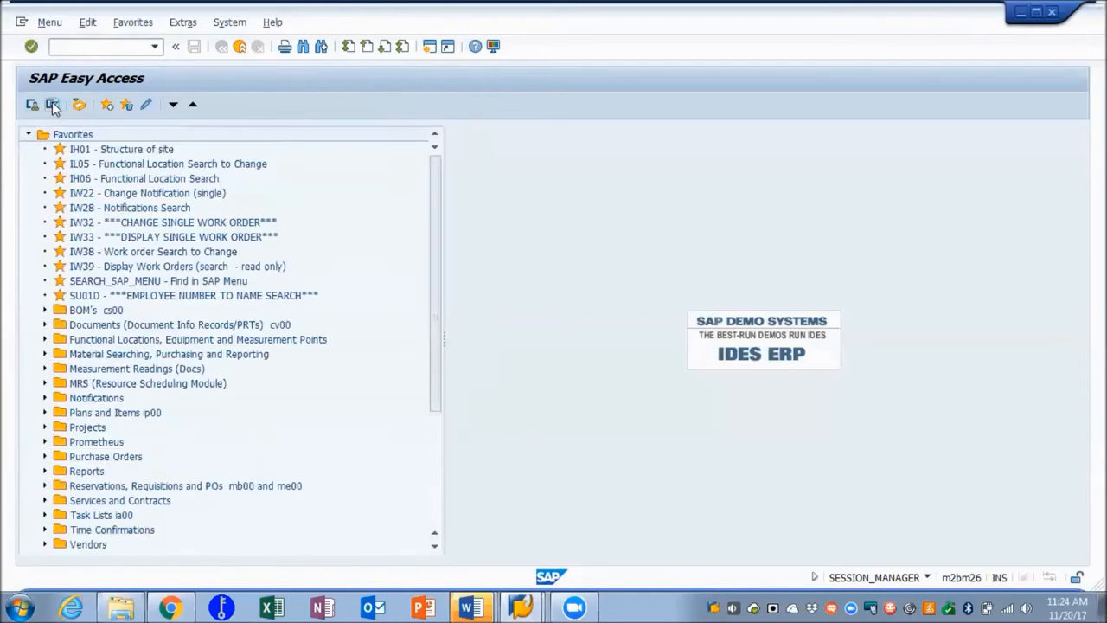
pyautogui.click(28, 135)
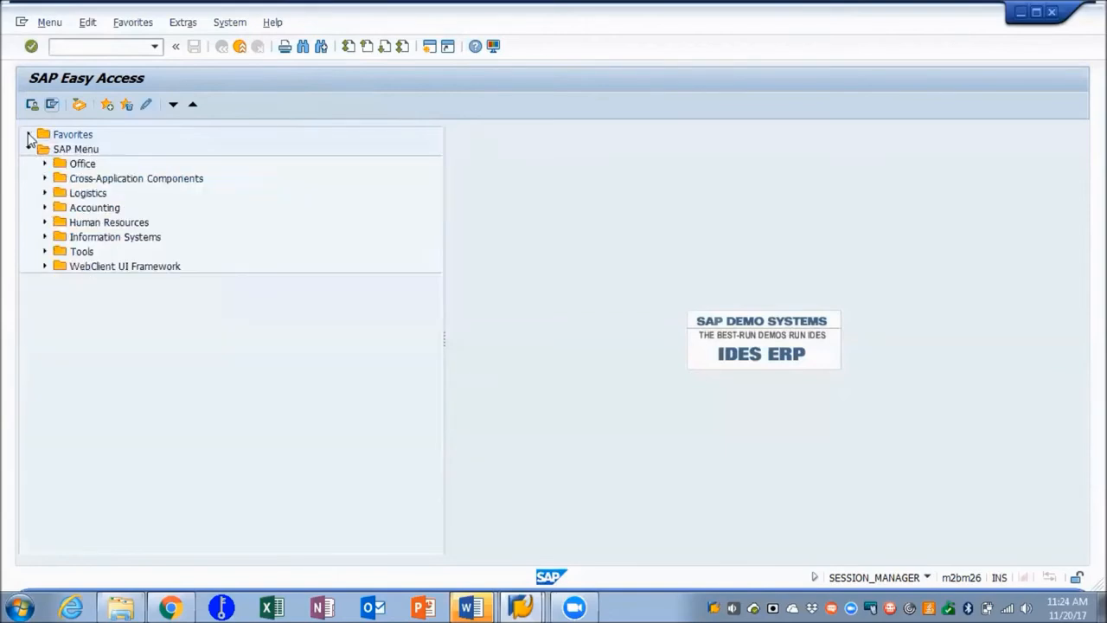
pyautogui.click(27, 135)
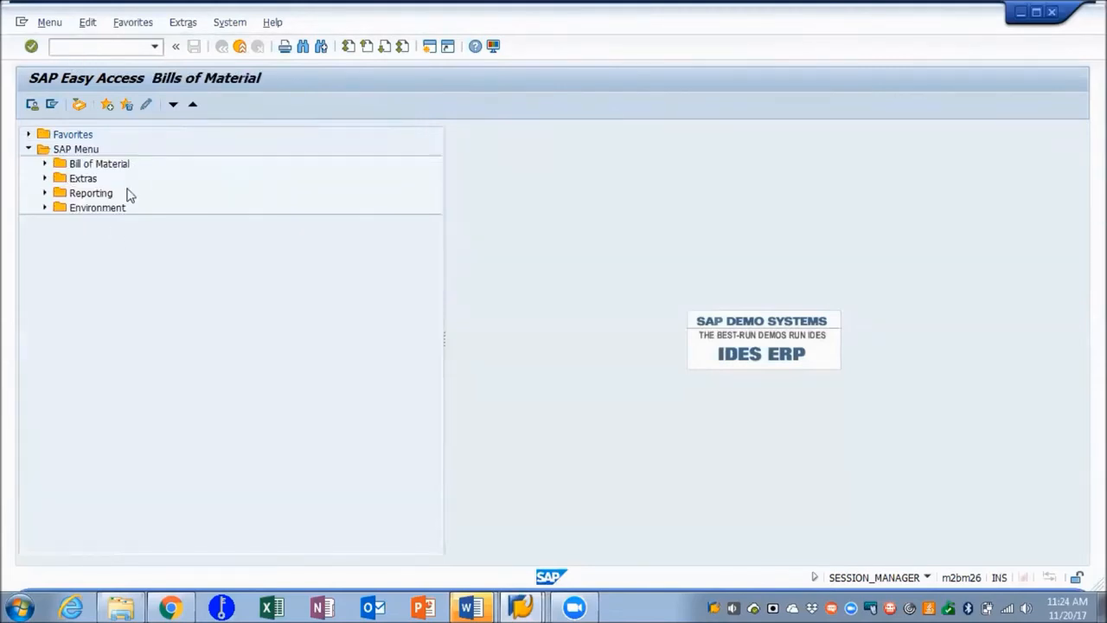
pyautogui.click(45, 165)
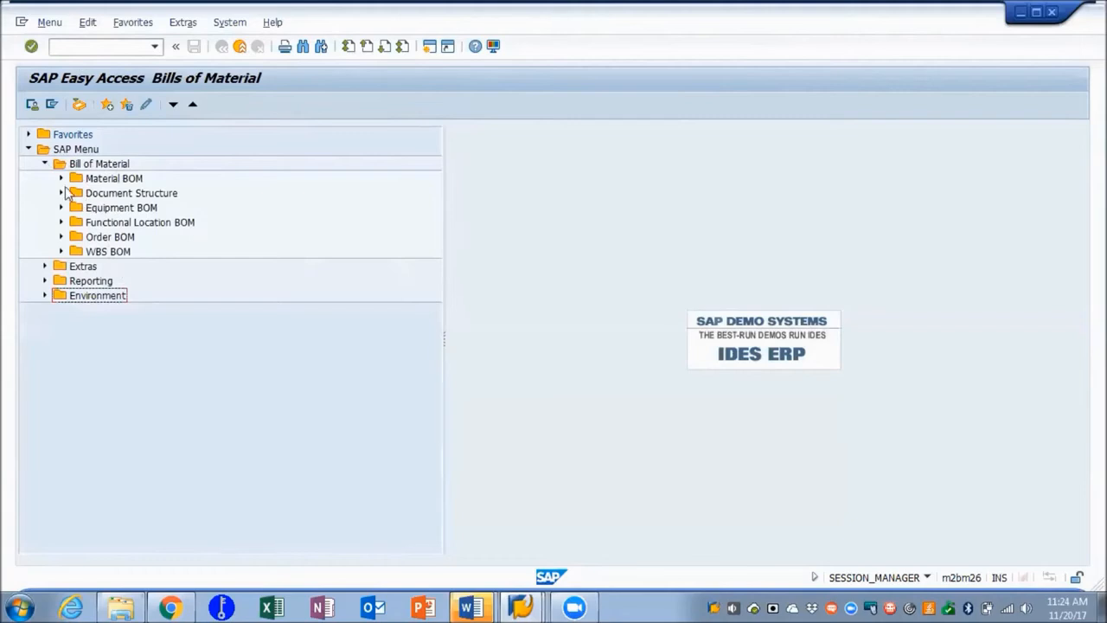
pyautogui.click(45, 266)
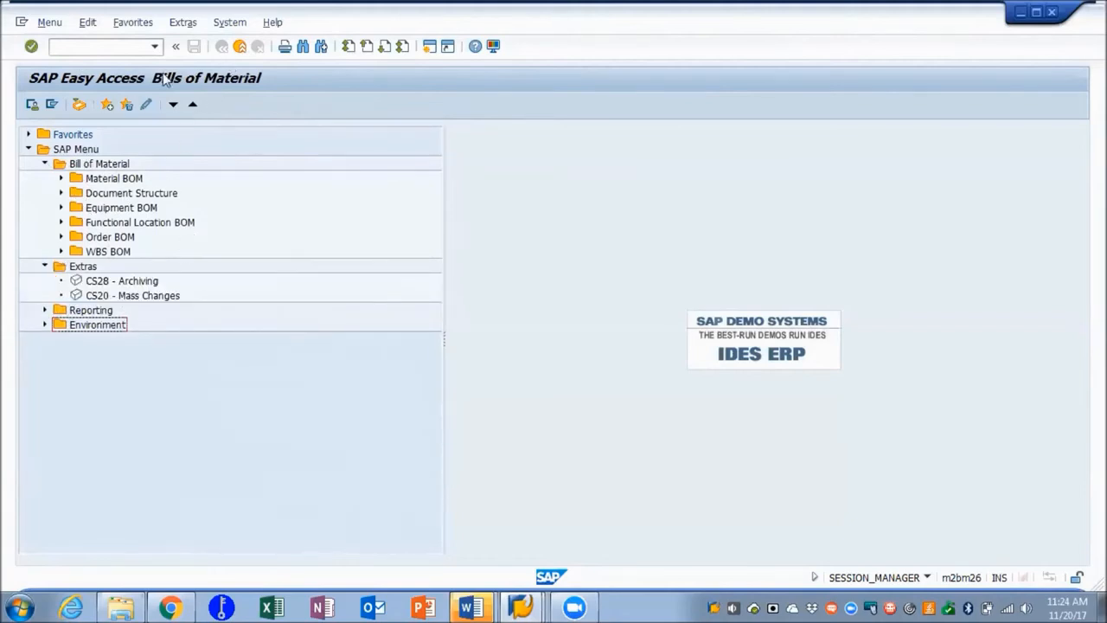
# Collapse the SAP menu of the Bills of Material area menu and expand the Favorites list
pyautogui.click(29, 149)
pyautogui.click(28, 135)
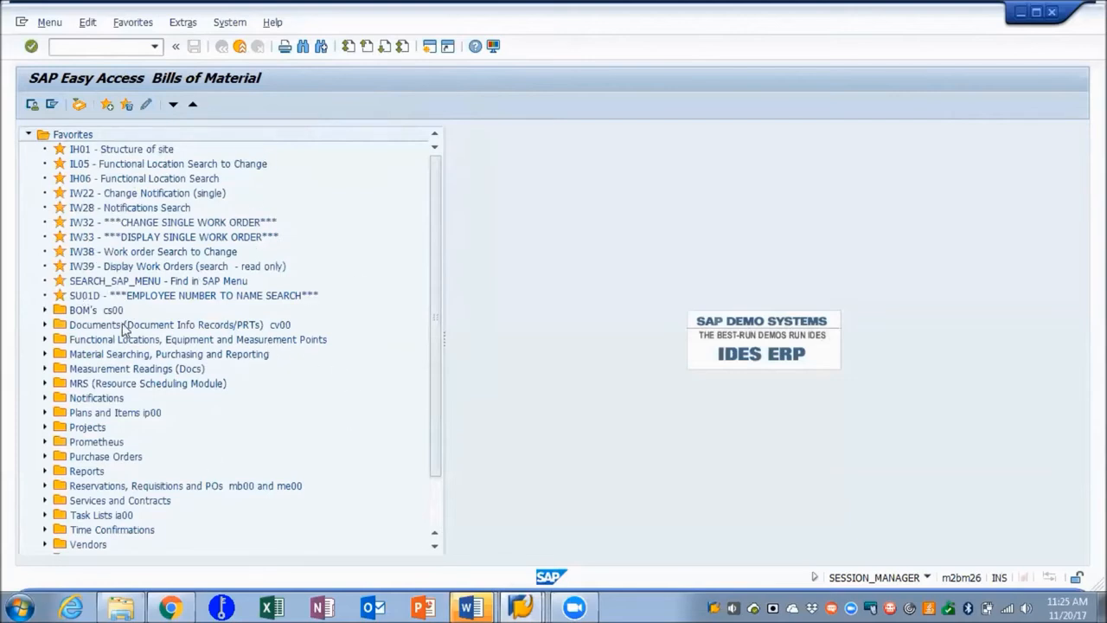
# Open the own user profile with transaction SU3 and return to SAP Easy Access
pyautogui.click(74, 47)
pyautogui.press('Return')
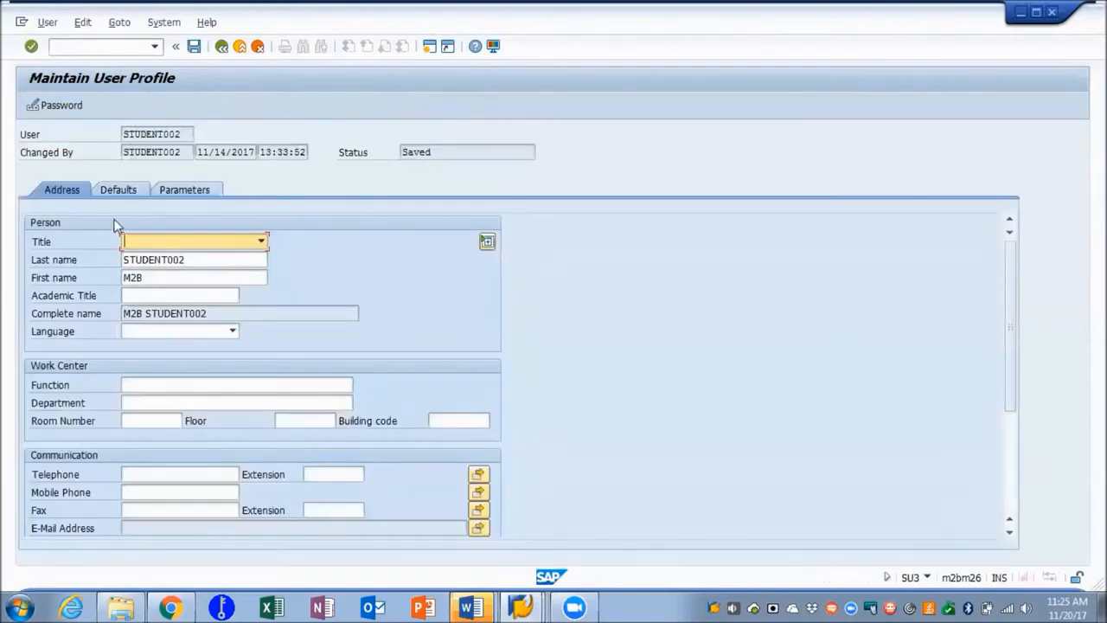
pyautogui.click(255, 48)
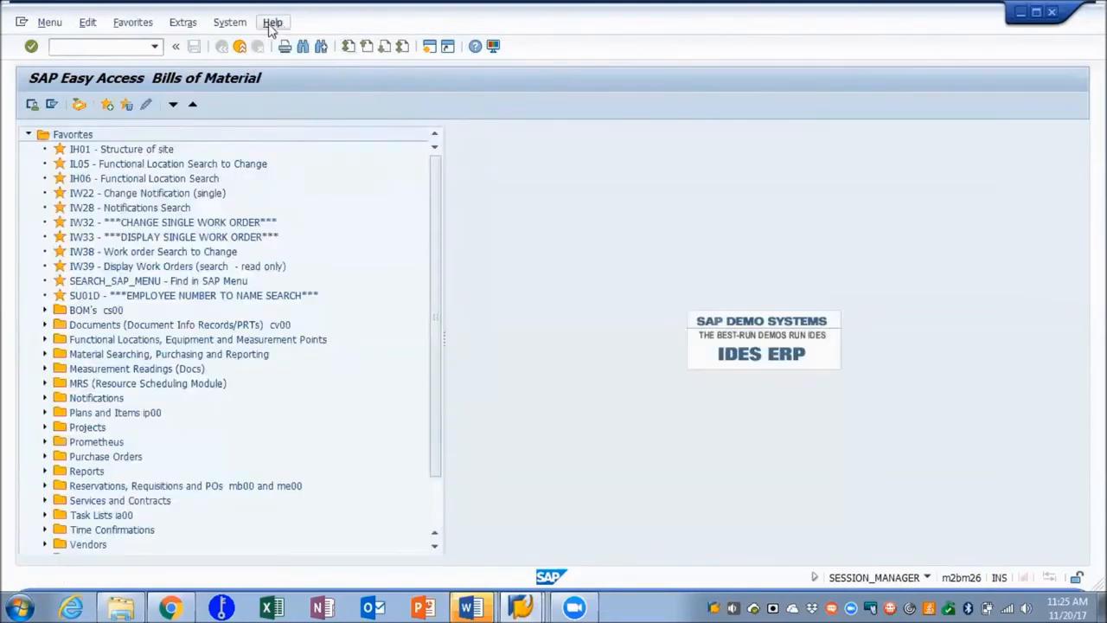
# Open Own Data from the system's user profile functions and examine the Address details, including the title choices
pyautogui.click(230, 23)
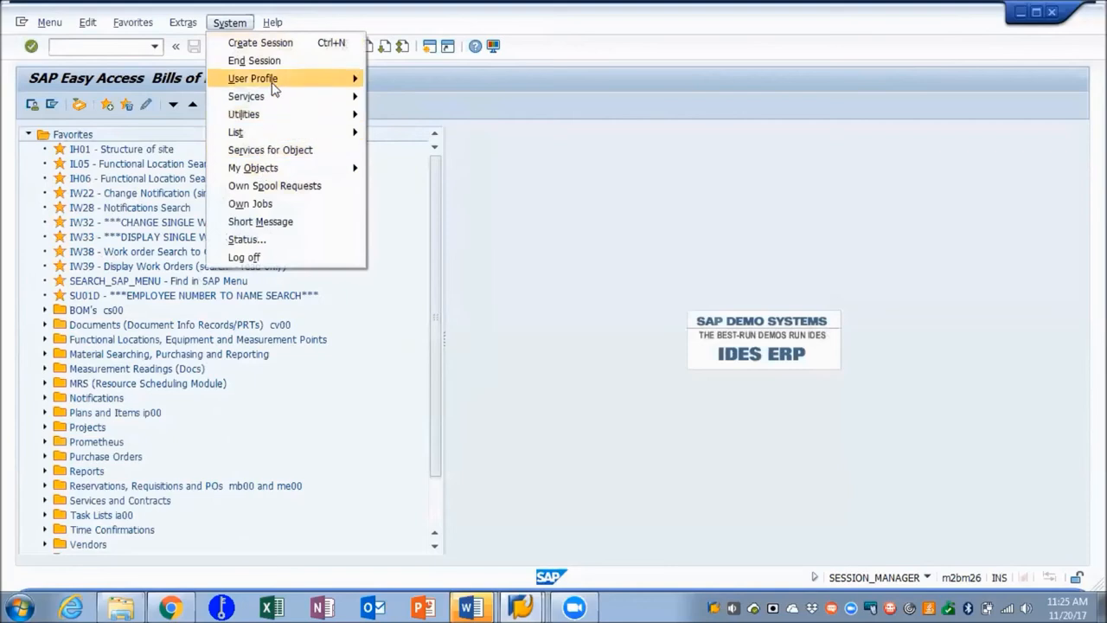
pyautogui.moveTo(272, 84)
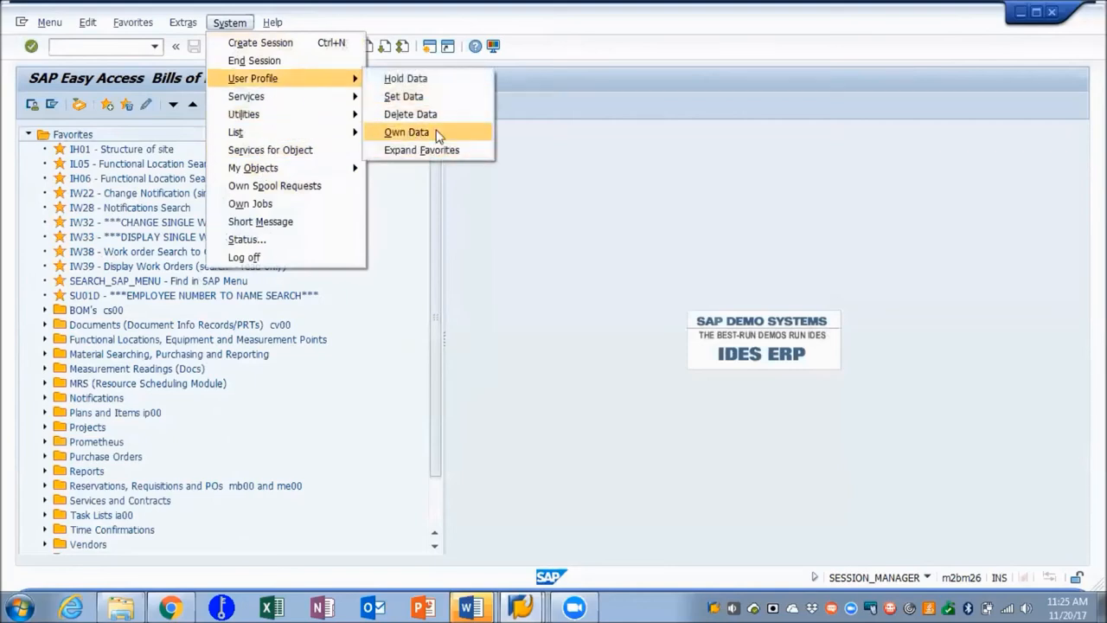
pyautogui.click(407, 132)
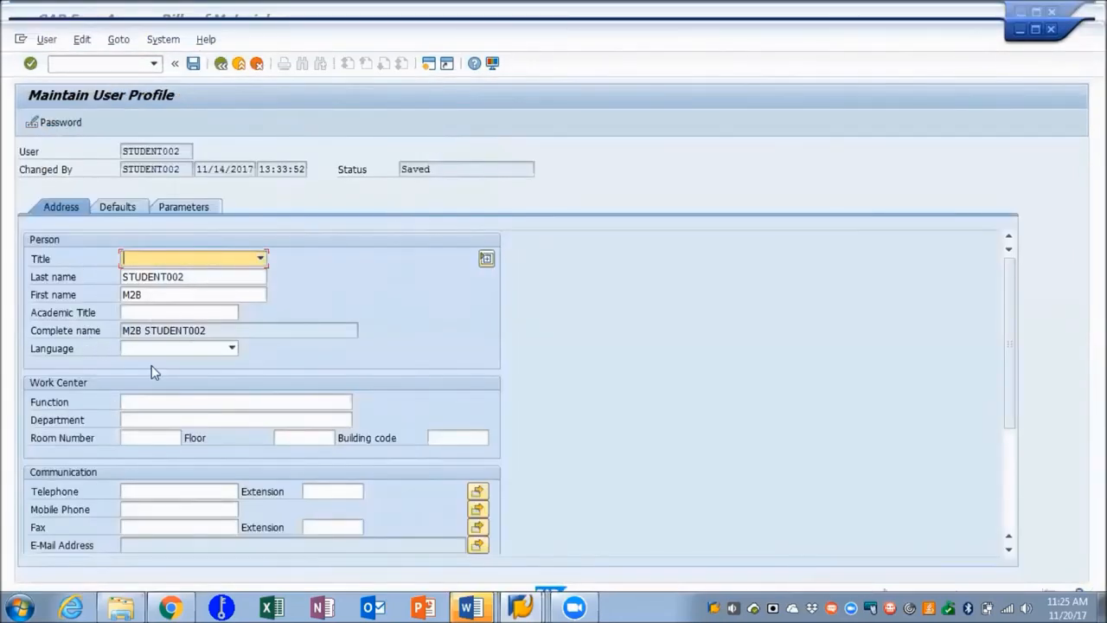
pyautogui.scroll(-1, 170, 416)
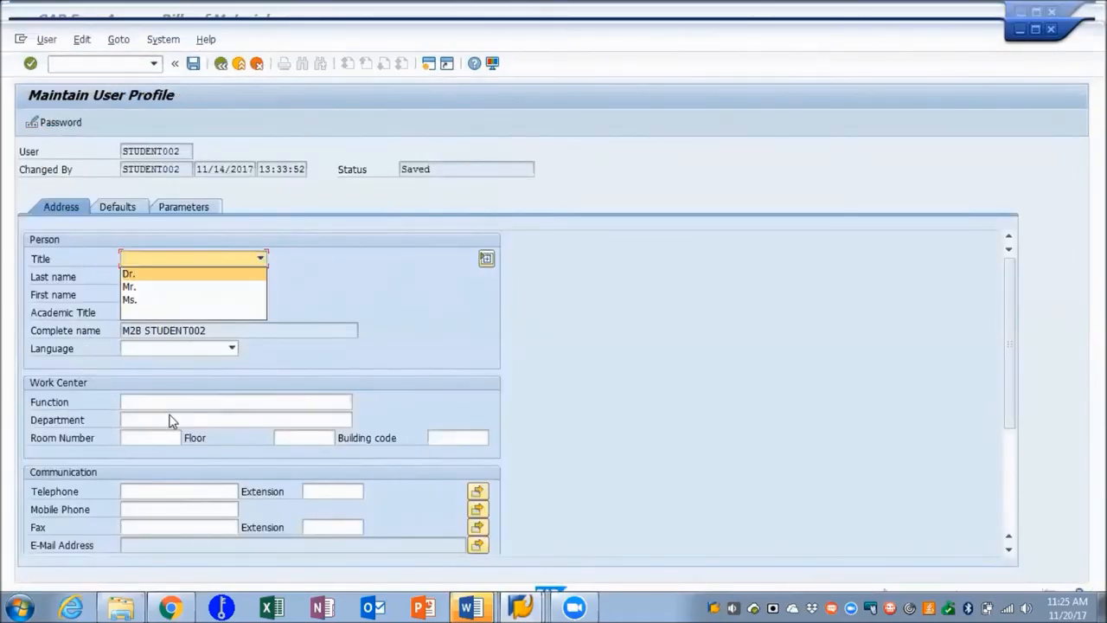
pyautogui.click(159, 258)
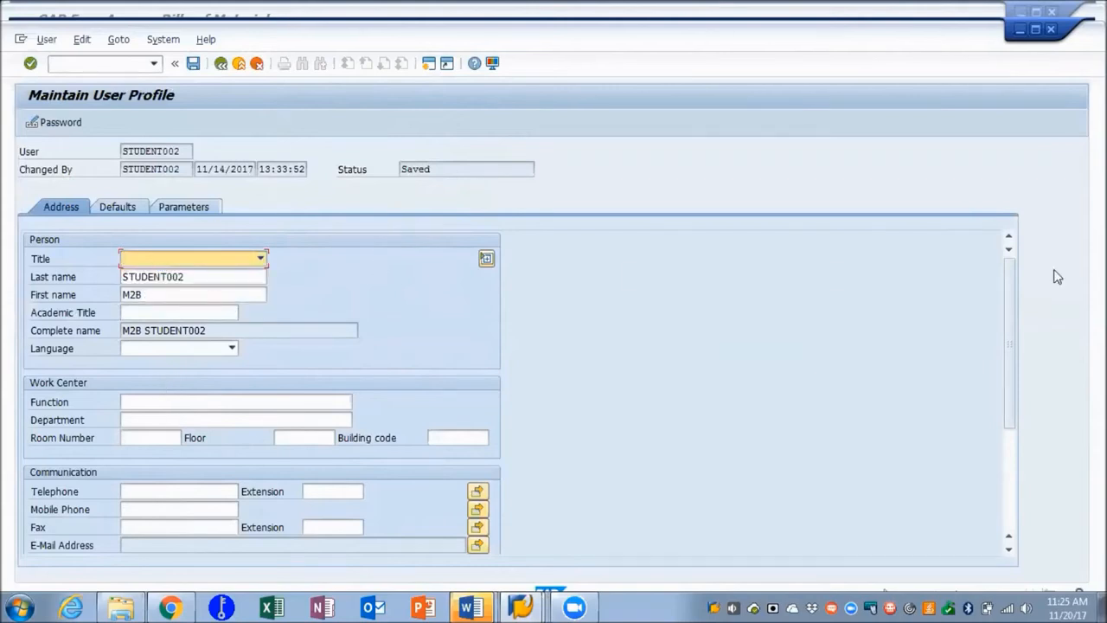
pyautogui.moveTo(1013, 291); pyautogui.dragTo(1033, 267)
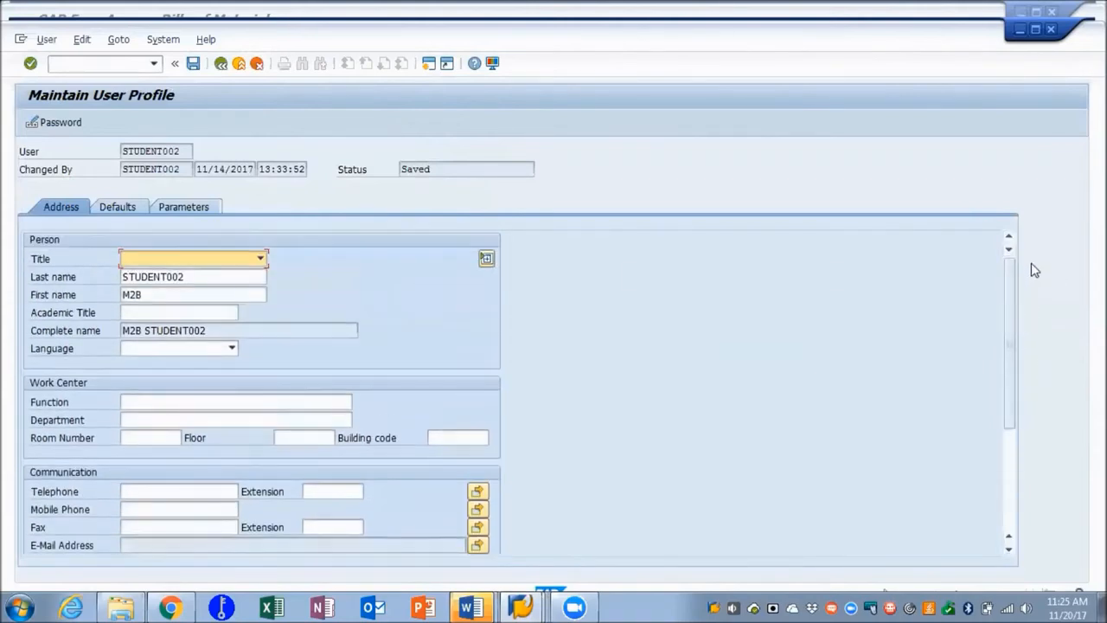
# Examine the user profile's Defaults, including the output device and personal time zone
pyautogui.click(121, 206)
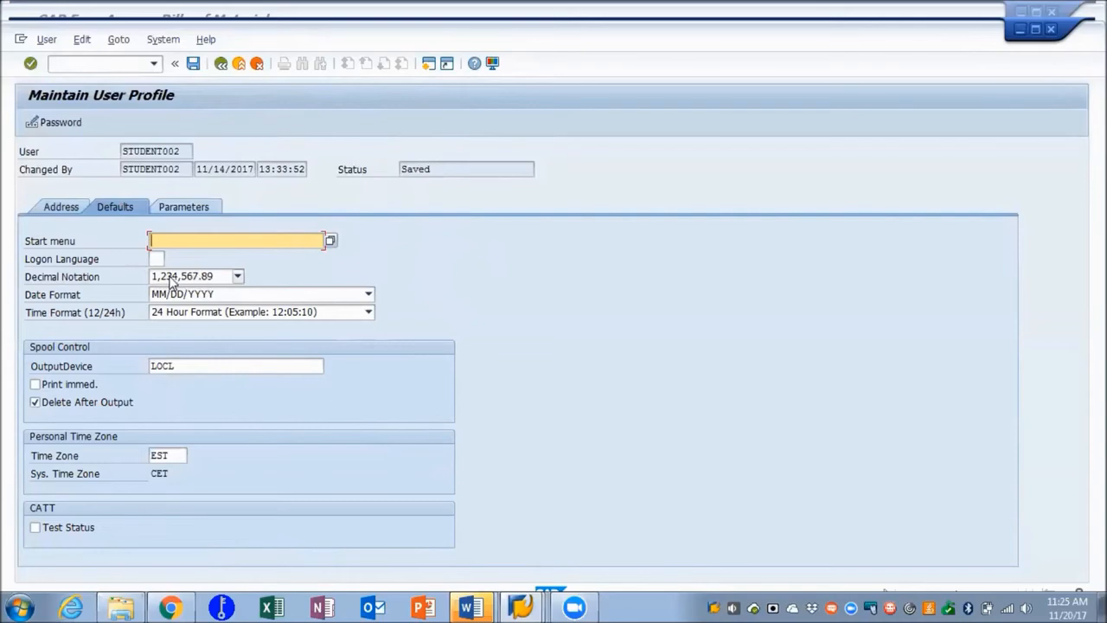
pyautogui.click(186, 365)
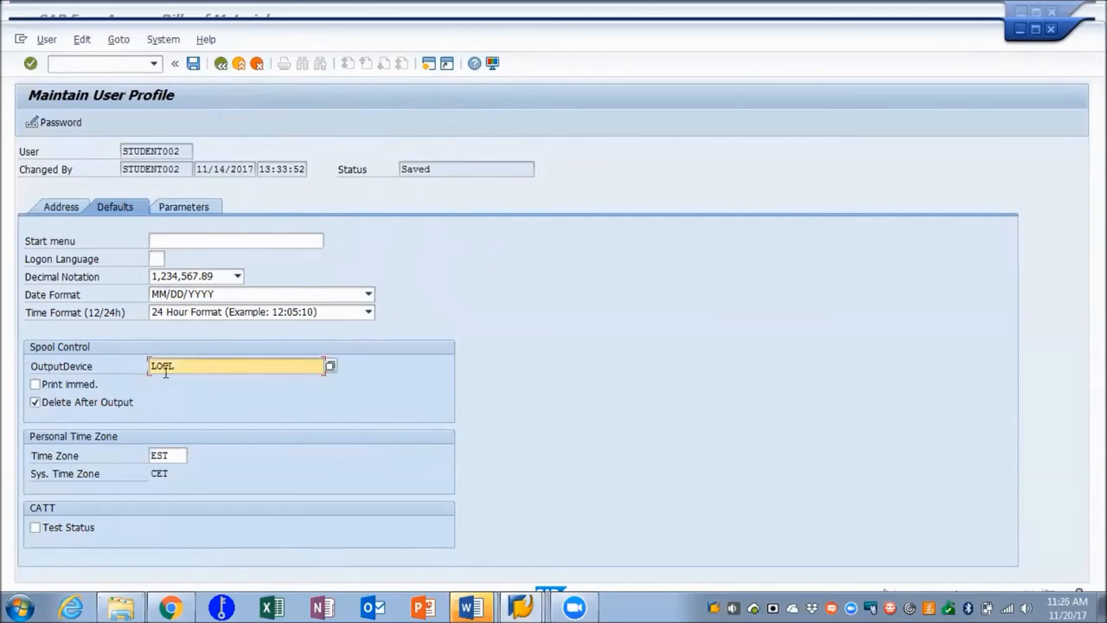
pyautogui.moveTo(208, 360); pyautogui.dragTo(144, 361)
pyautogui.click(180, 455)
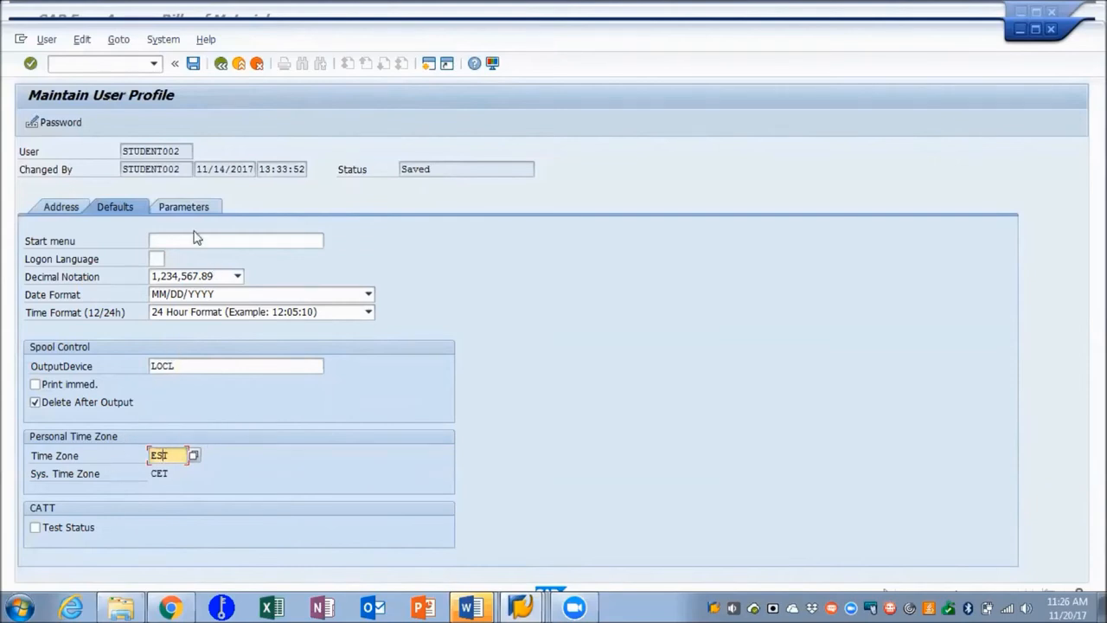
# Examine the user profile's Parameters table, including the PIN and POK parameter IDs and the blank rows for new entries
pyautogui.click(186, 206)
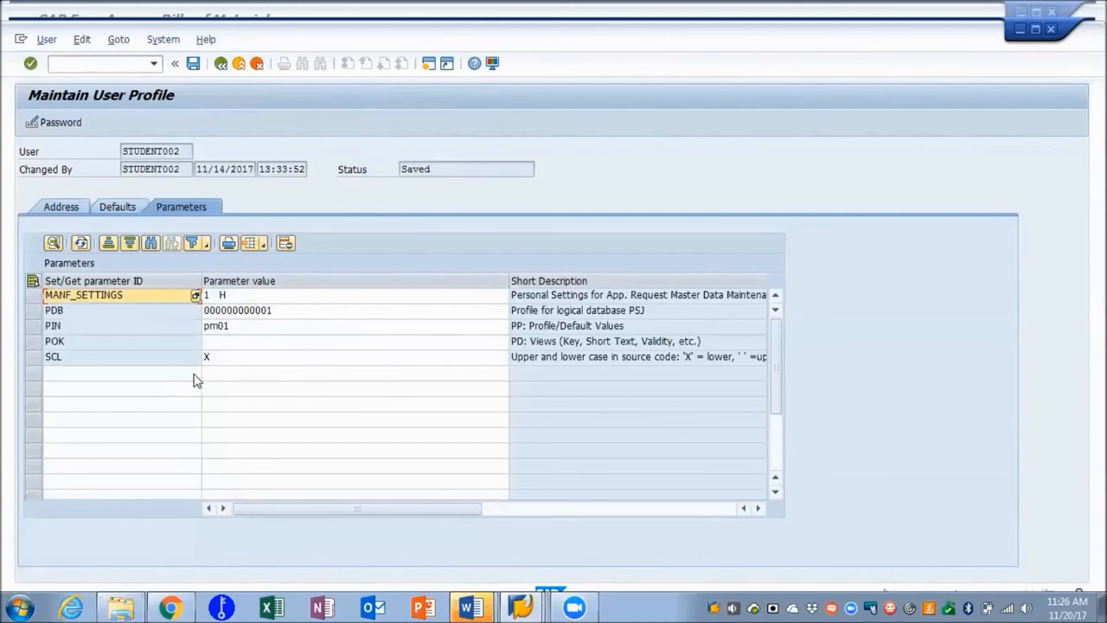
pyautogui.click(75, 378)
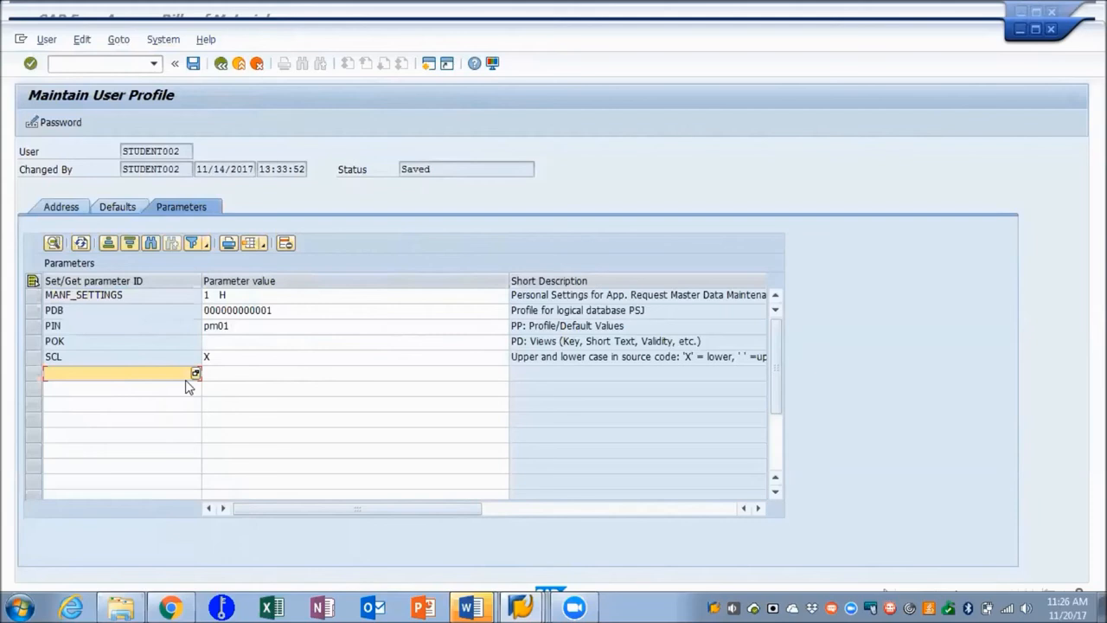
pyautogui.click(129, 329)
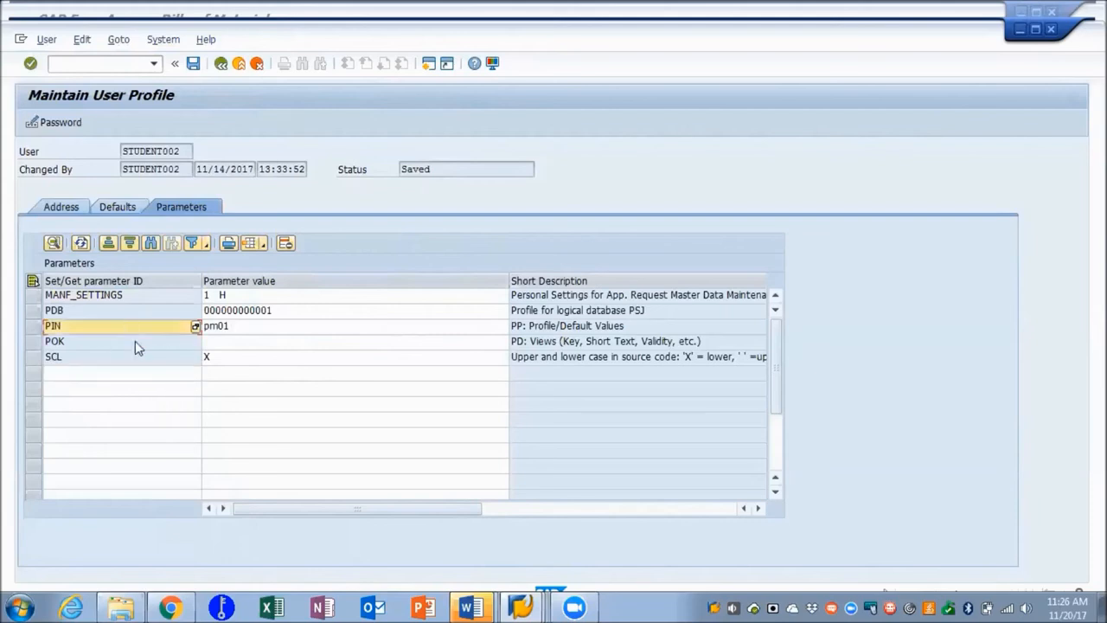
pyautogui.click(91, 339)
pyautogui.click(78, 378)
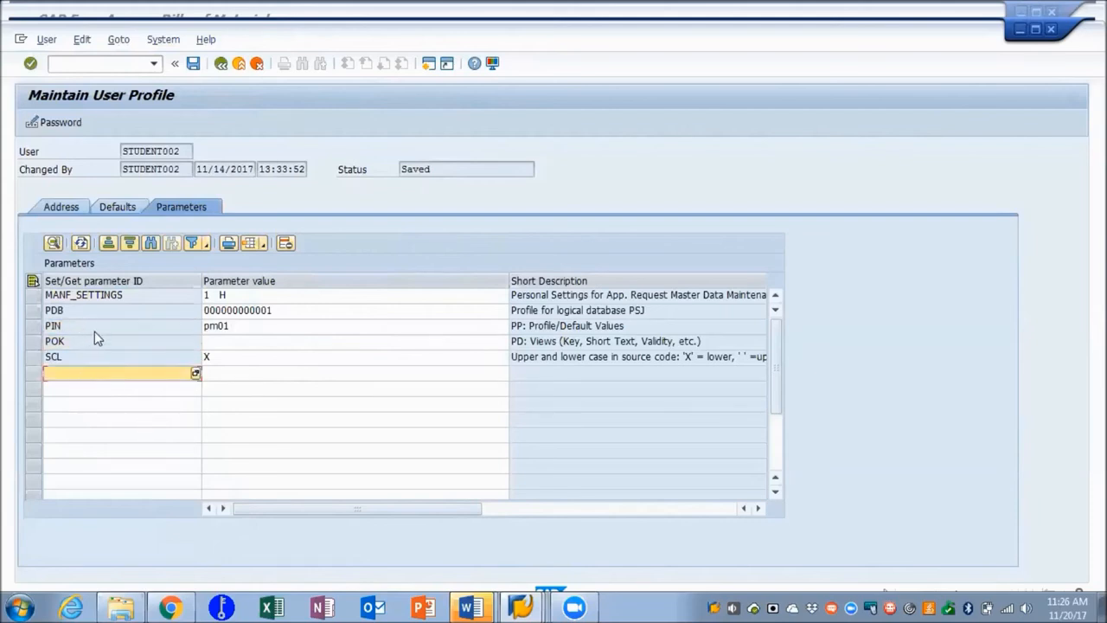
pyautogui.click(129, 313)
pyautogui.click(117, 326)
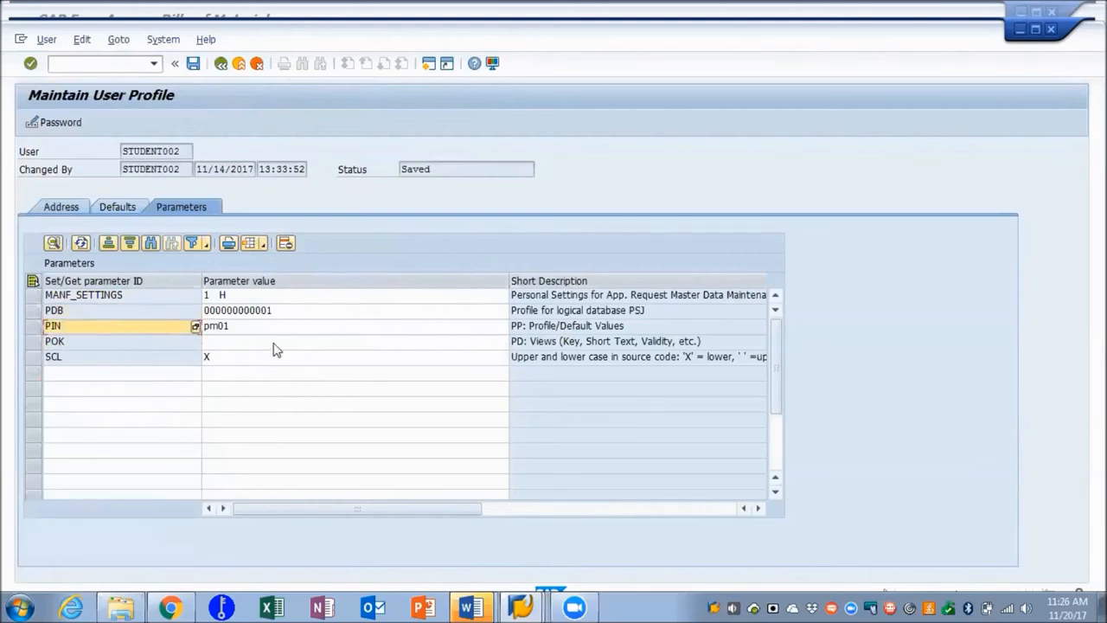
pyautogui.click(248, 327)
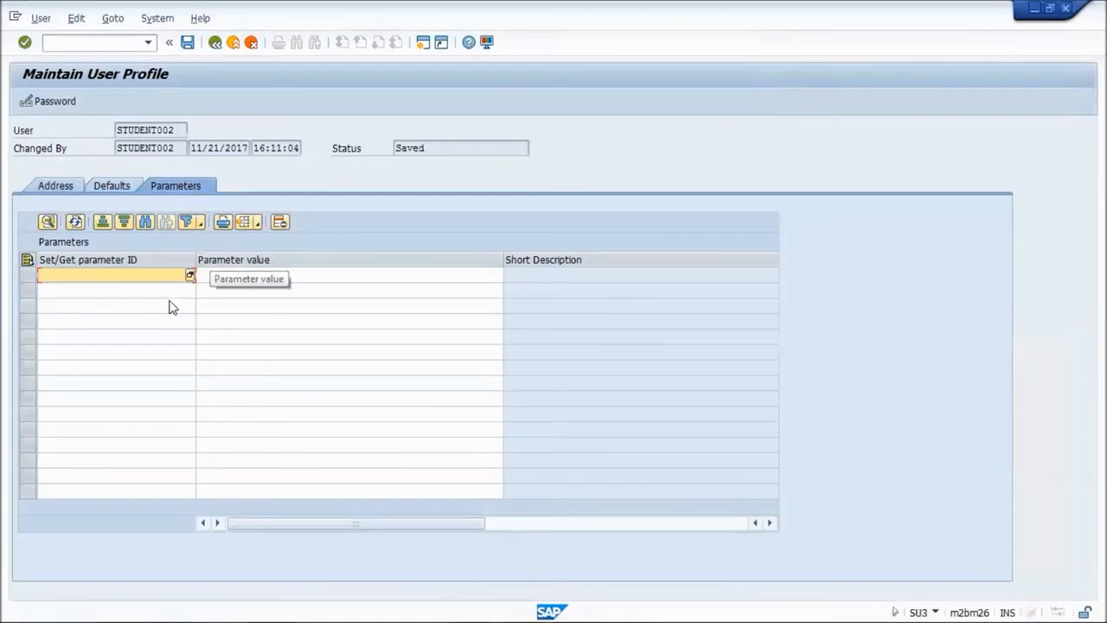
# Switch to the PIDS.xlsx workbook in Excel and examine the parameter IDs, their values and the ROLE column
pyautogui.hotkey('alt', 'Tab')
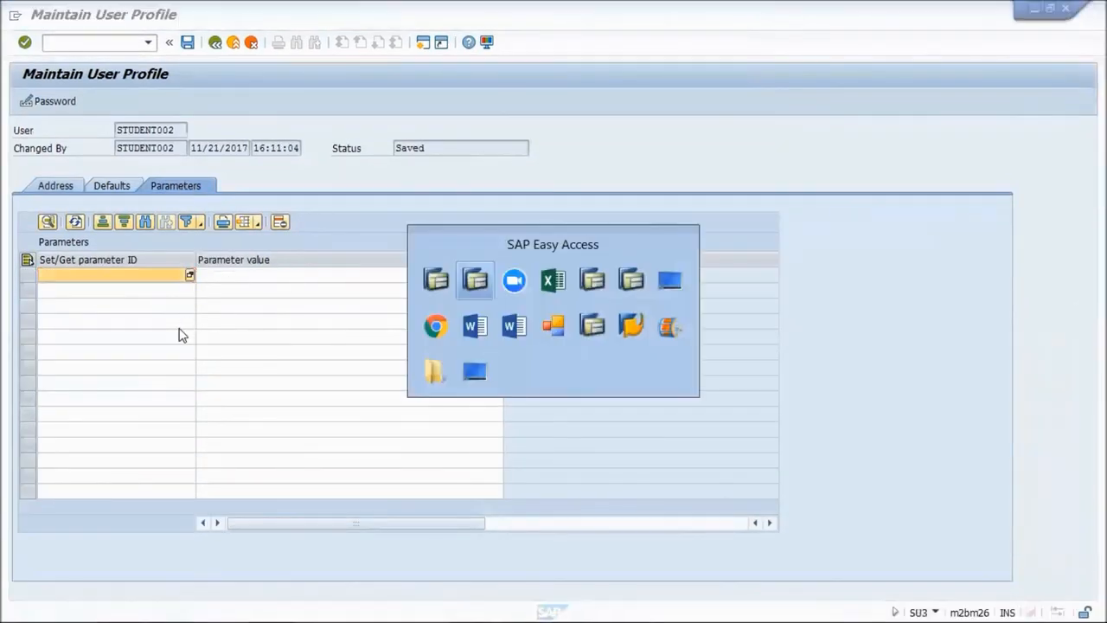
pyautogui.press('Tab')
pyautogui.press('Tab')
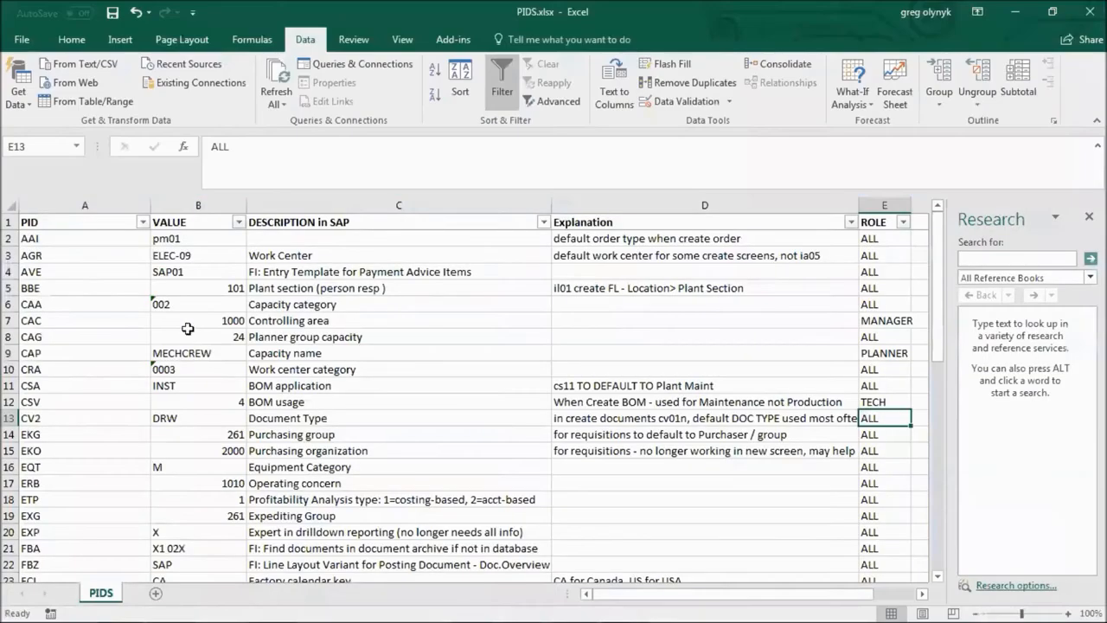
pyautogui.click(69, 240)
pyautogui.hotkey('shift', 'Right')
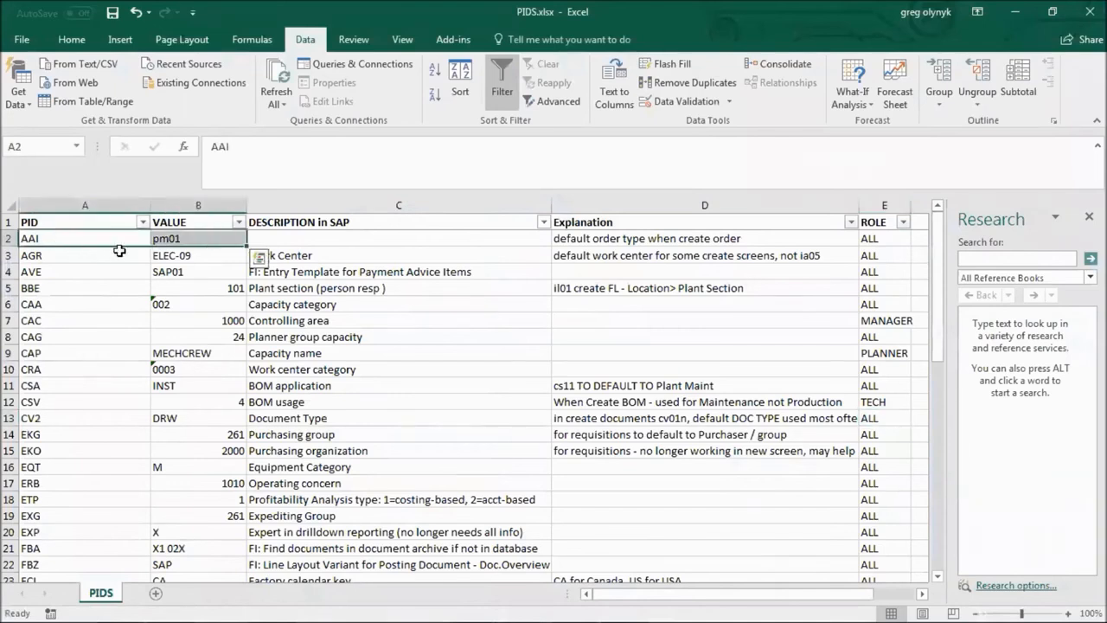
pyautogui.hotkey('ctrl', 'q')
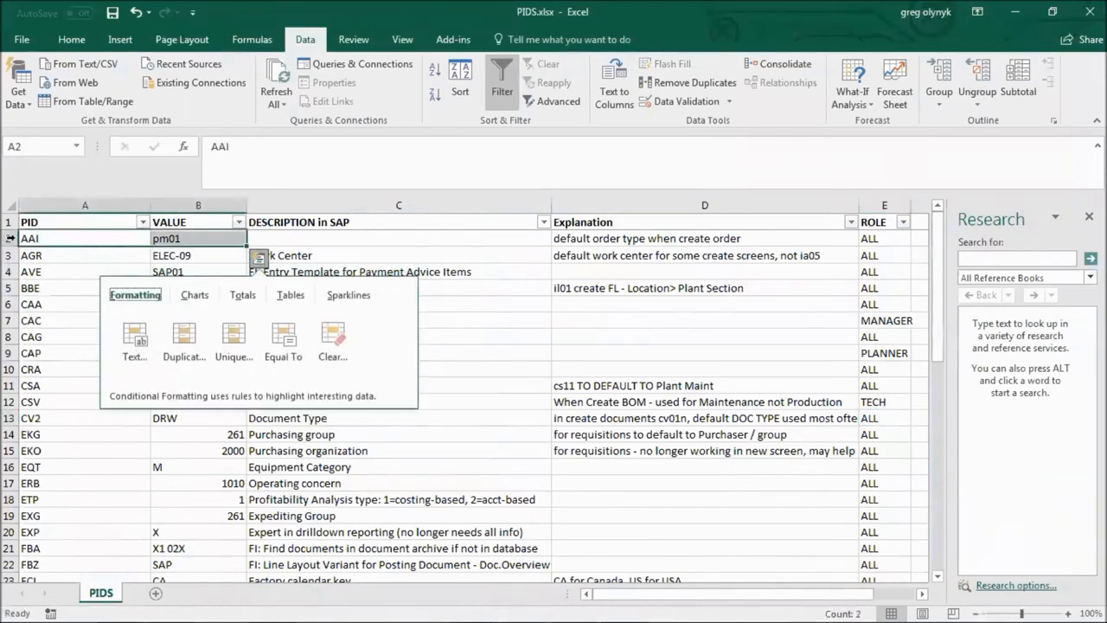
pyautogui.click(101, 251)
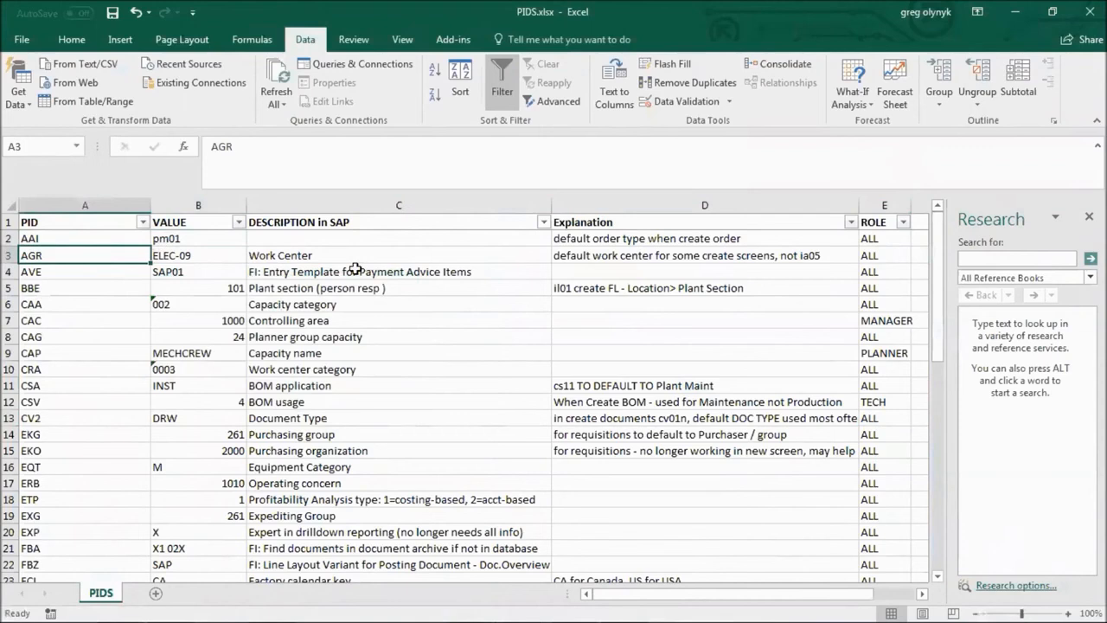
pyautogui.click(875, 227)
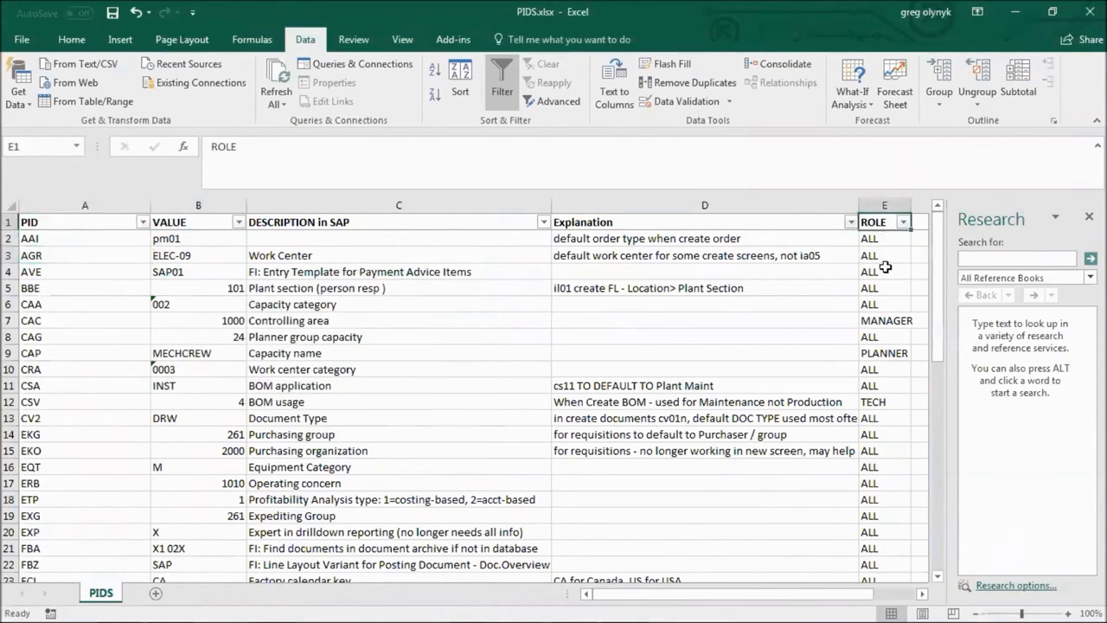
pyautogui.click(62, 256)
# Copy all parameter IDs and values in A2:B51 of the PIDS sheet, from AAI to WRK
pyautogui.click(57, 236)
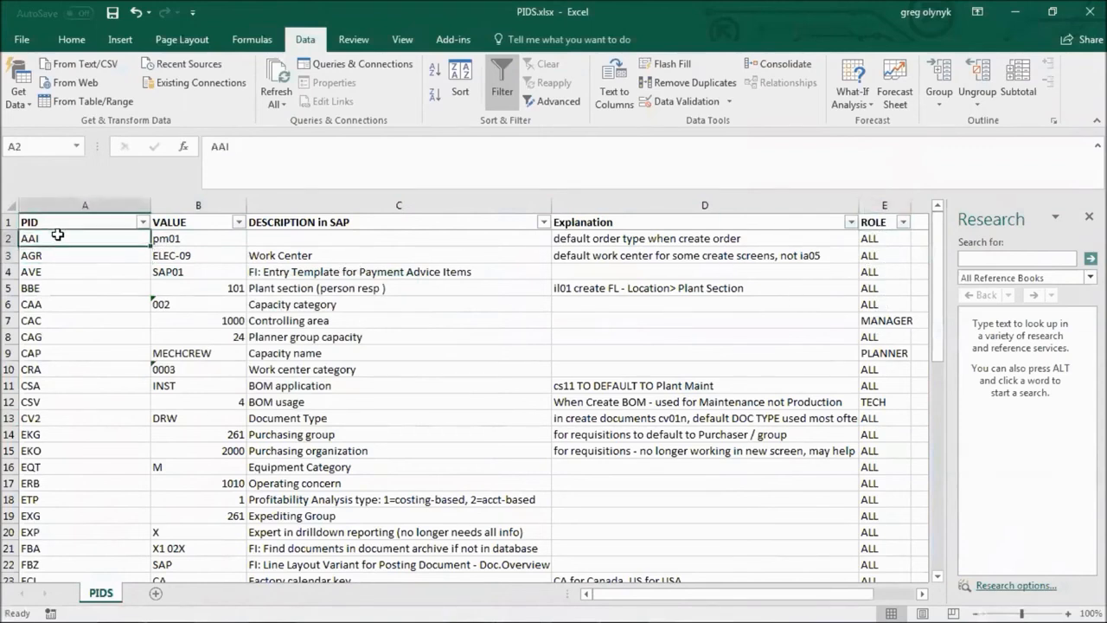
pyautogui.hotkey('shift', 'Right')
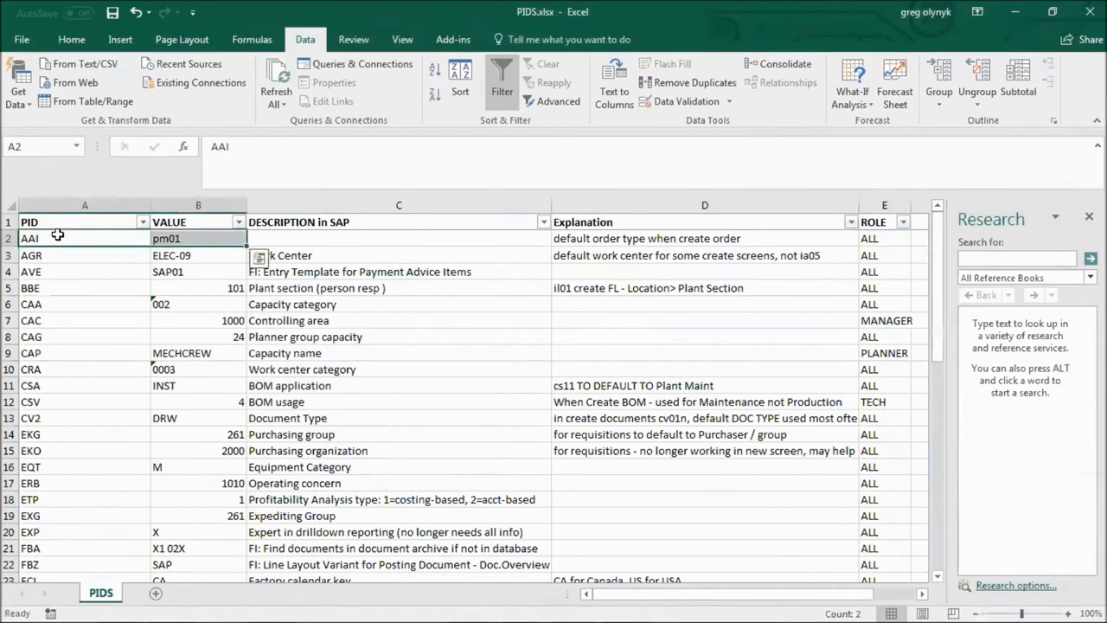
pyautogui.hotkey('ctrl', 'shift', 'Down')
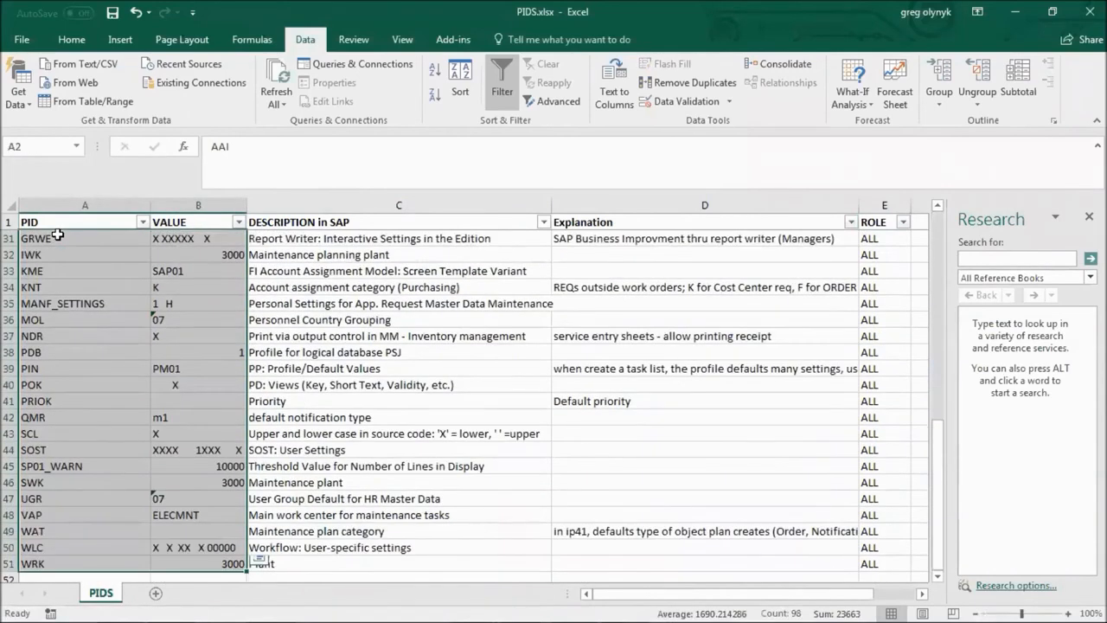
pyautogui.hotkey('ctrl', 'c')
# Switch back to SAP's Maintain User Profile, paste the copied IDs and values into the empty Parameters table, and confirm the entries
pyautogui.hotkey('alt', 'Tab')
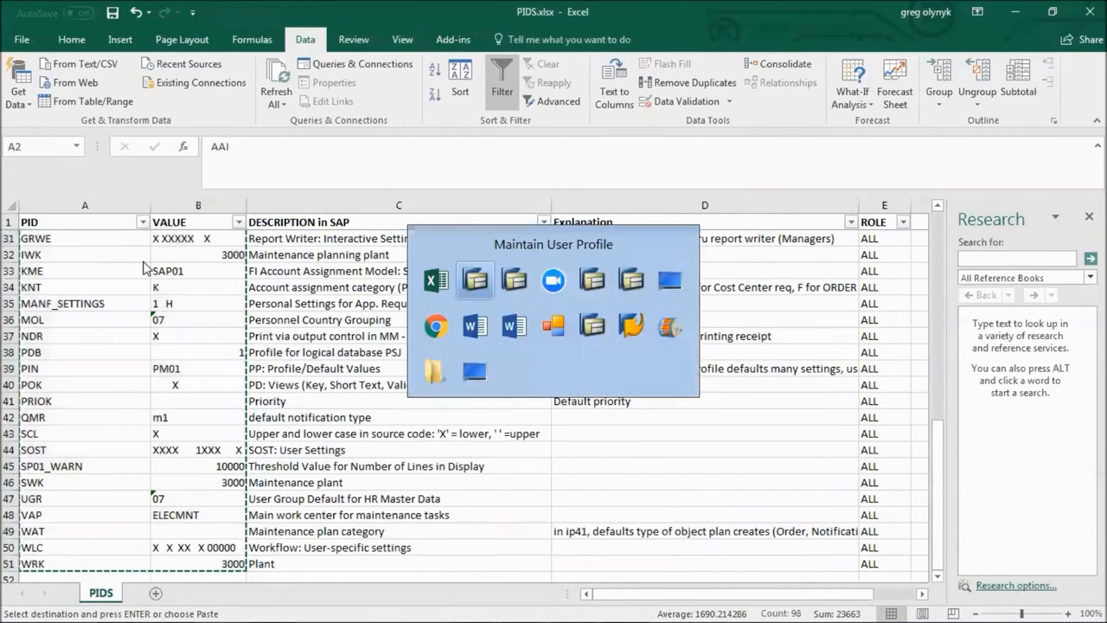
pyautogui.hotkey('ctrl', 'v')
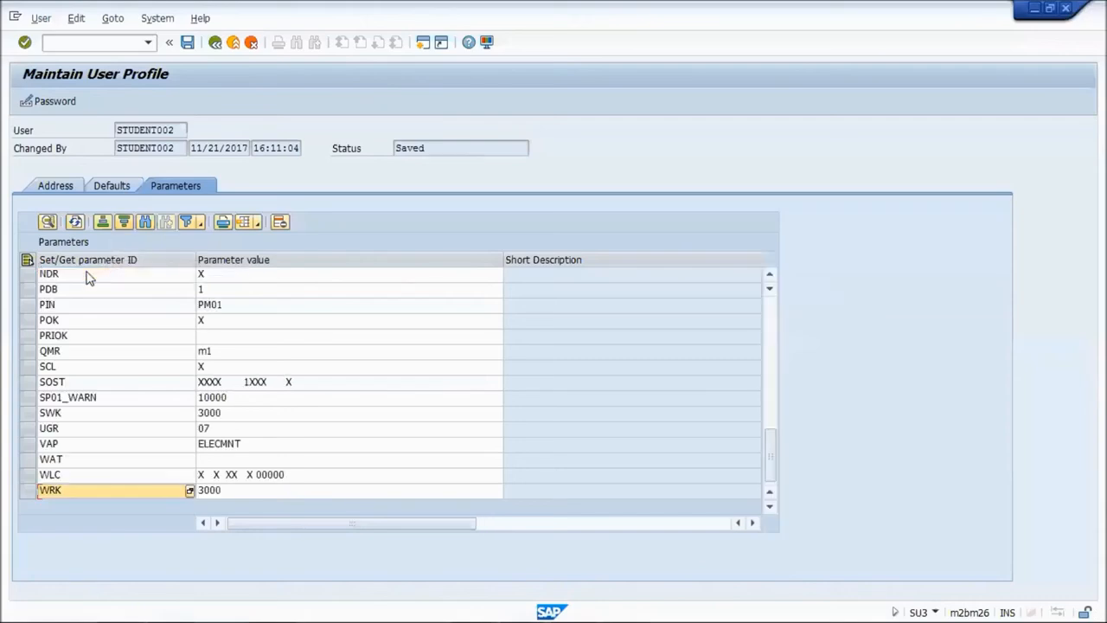
pyautogui.press('Return')
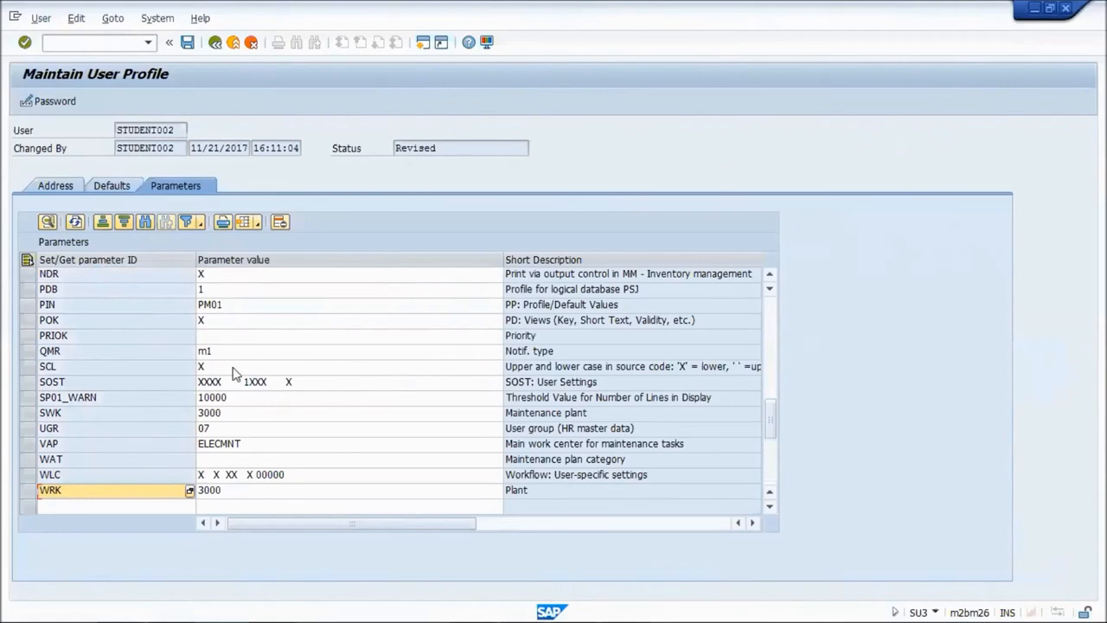
# Review the pasted parameters from AAI to WRK, including the AGR work center value, and save the user profile
pyautogui.click(230, 278)
pyautogui.click(265, 338)
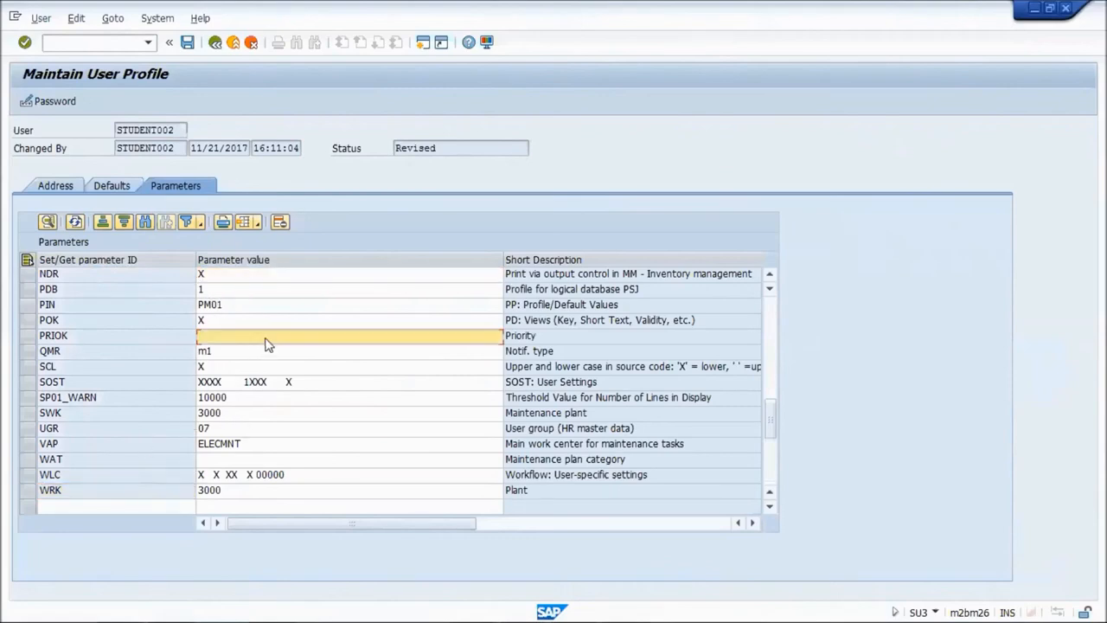
pyautogui.click(257, 305)
pyautogui.scroll(-2, 272, 395)
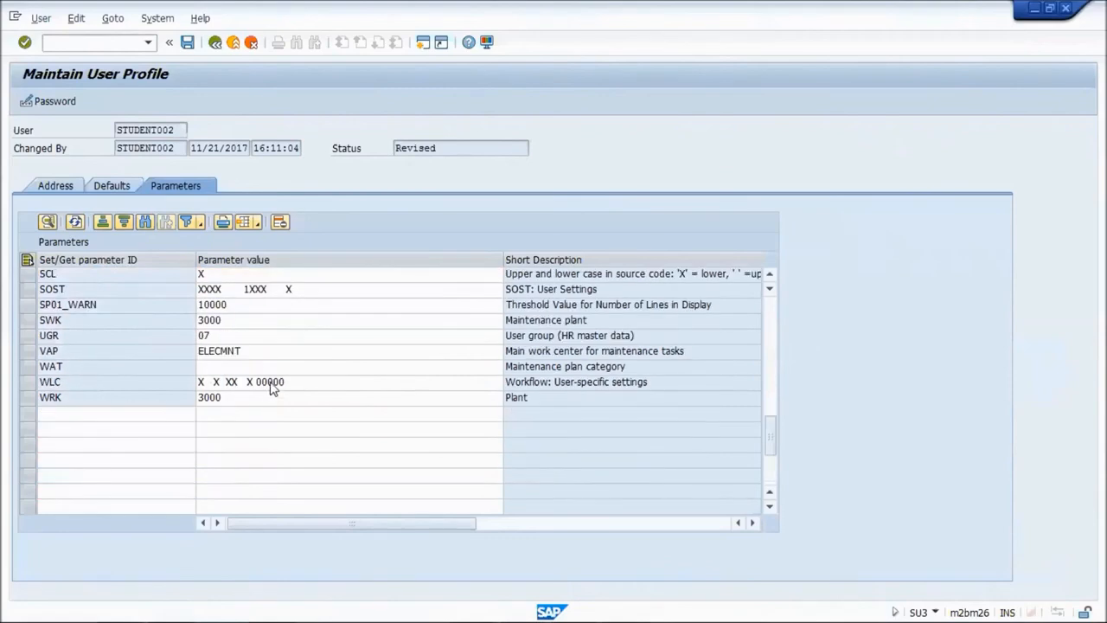
pyautogui.scroll(15, 270, 382)
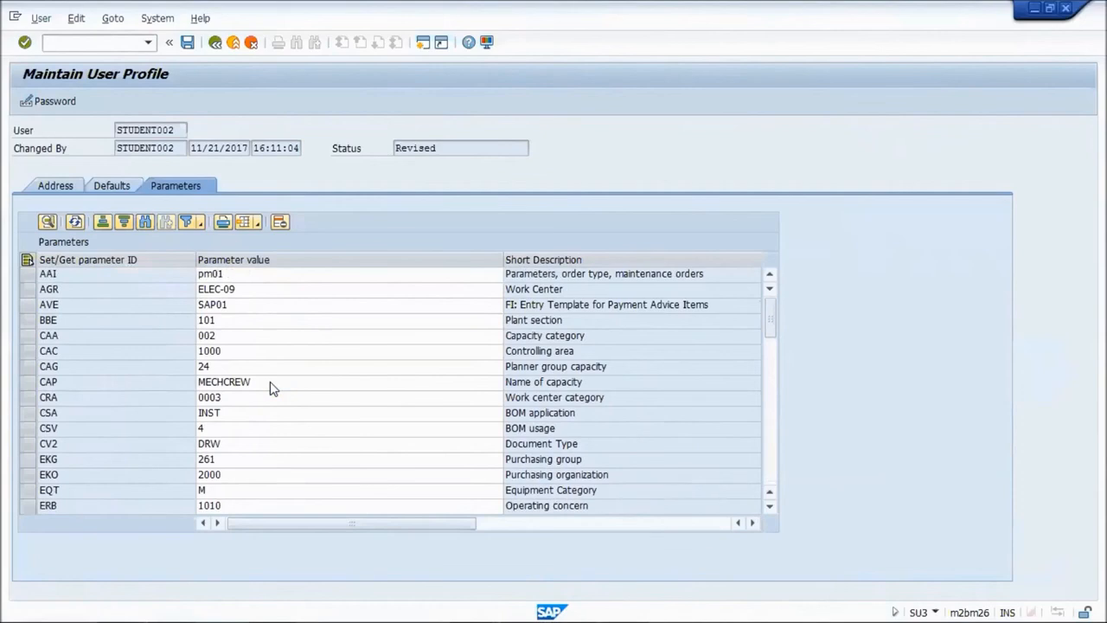
pyautogui.click(244, 291)
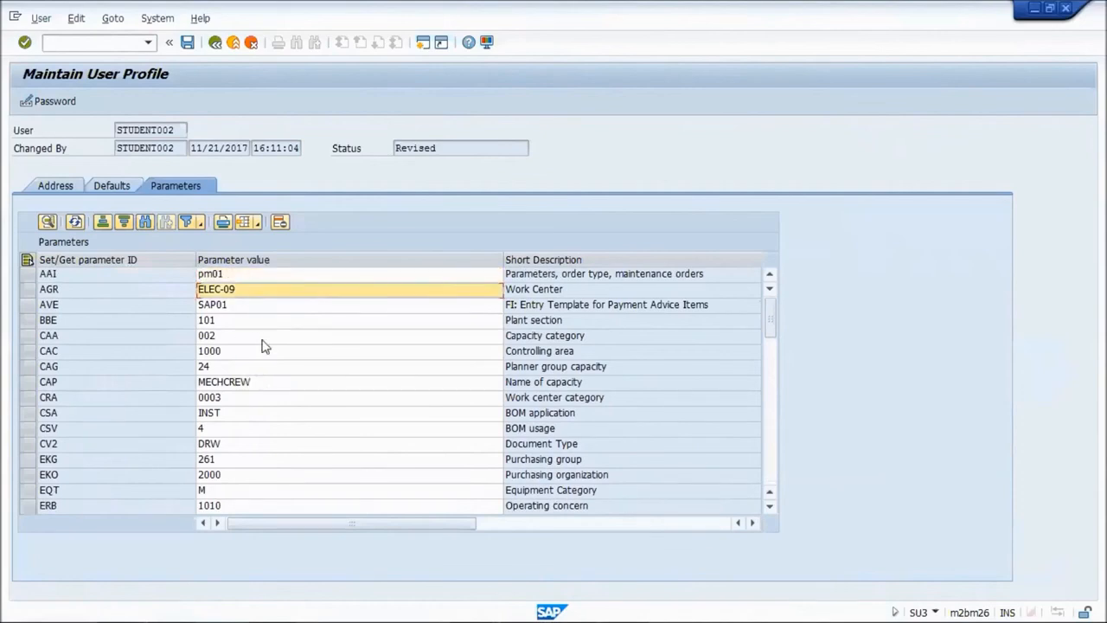
pyautogui.click(187, 44)
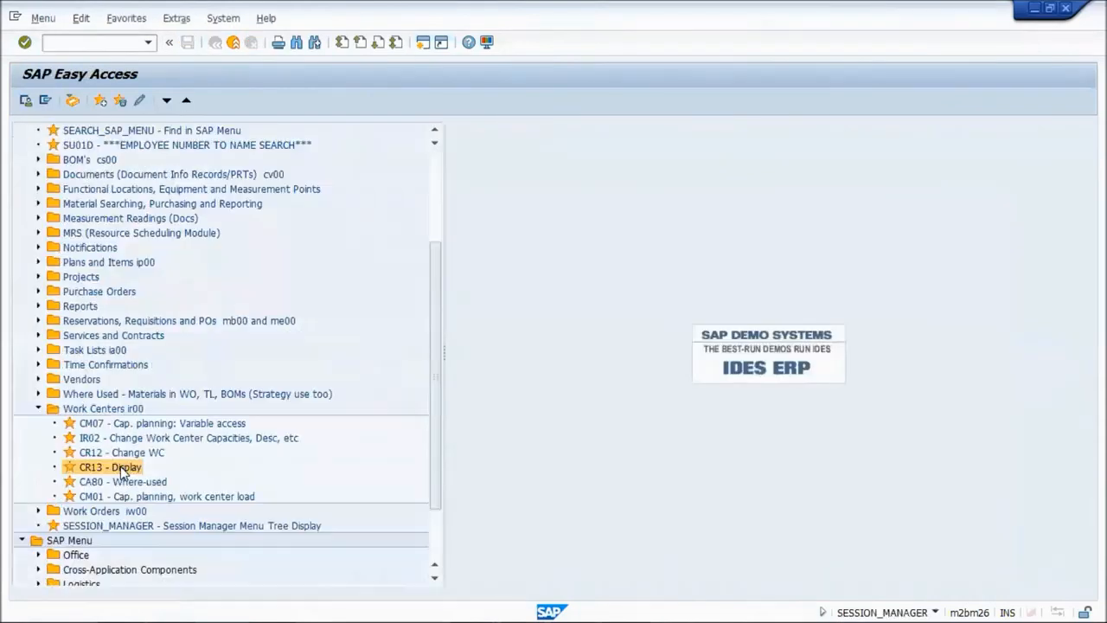
# Open CR13 - Display from the Work Centers ir00 favorites to check the default values on its initial screen
pyautogui.doubleClick(121, 463)
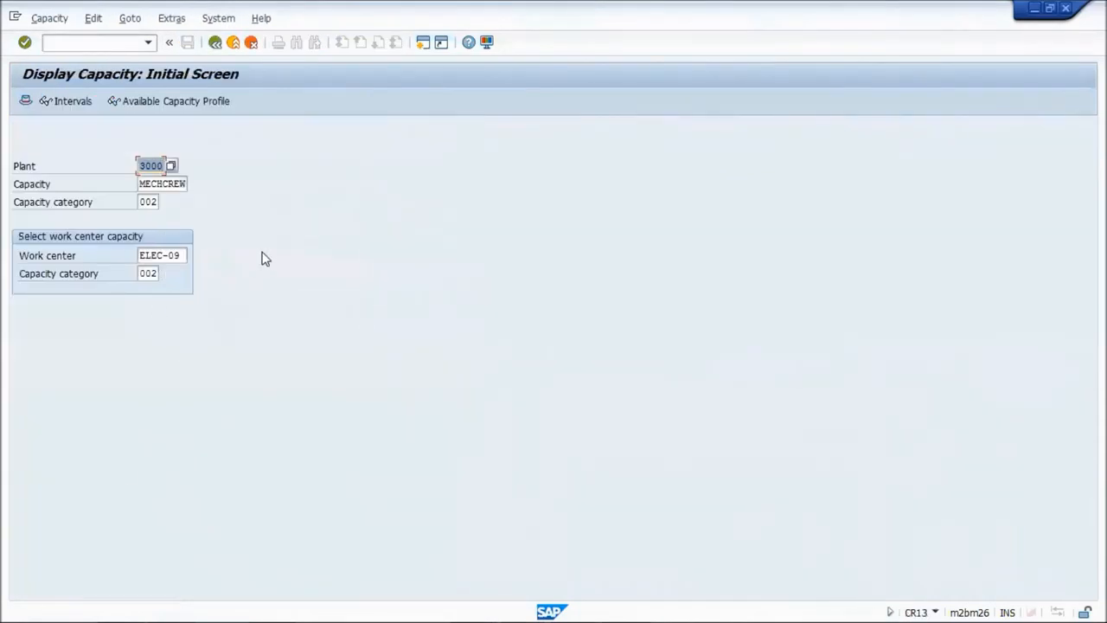